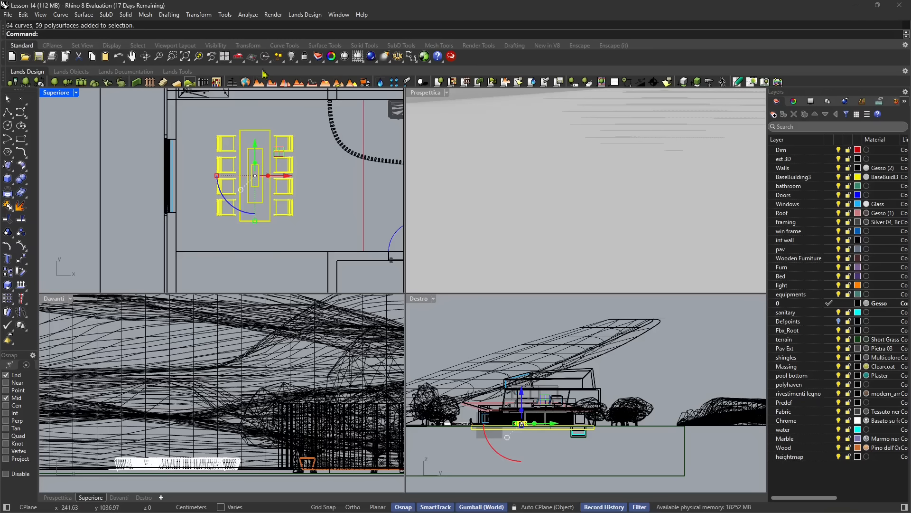
- Zoom all viewports to the selected dining set and frame it with the living room in the Prospettica viewport
{"action": "right_click", "coordinate": [200, 61]}
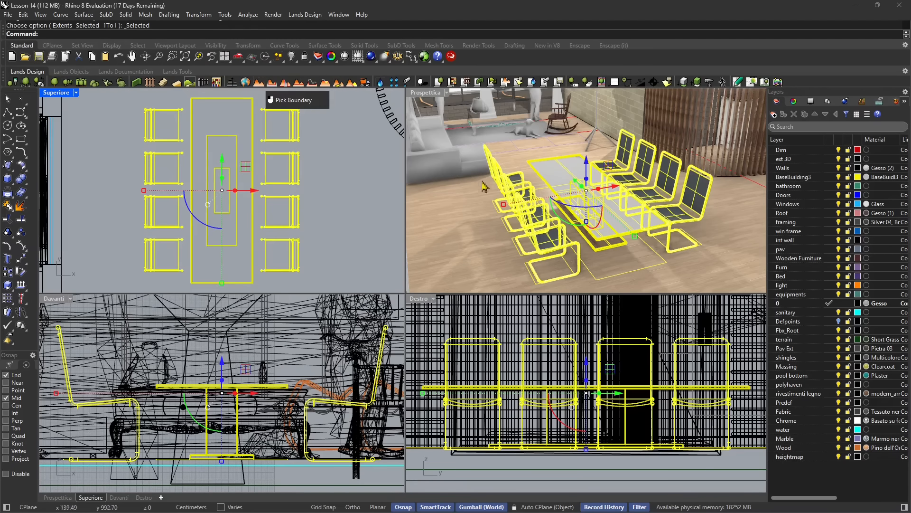
{"action": "right_click_drag", "start_coordinate": [480, 147], "coordinate": [435, 163]}
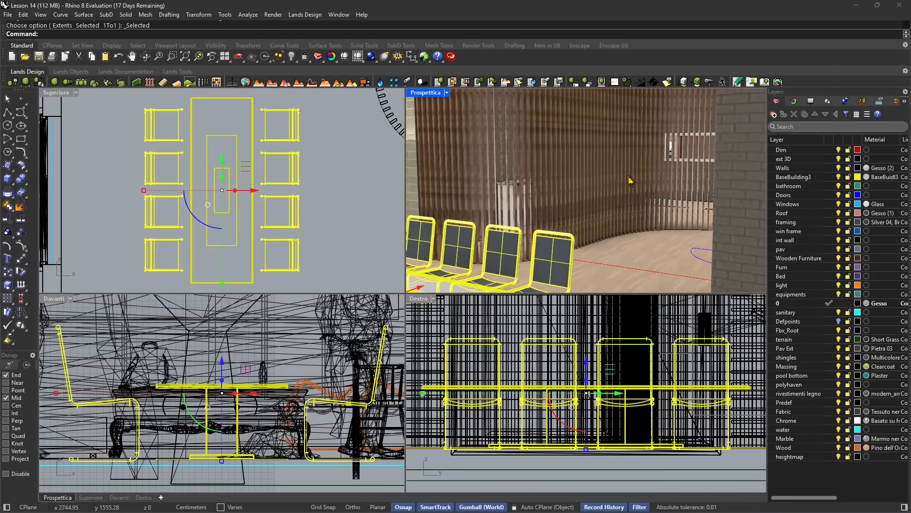
{"action": "right_click_drag", "start_coordinate": [625, 210], "coordinate": [542, 149]}
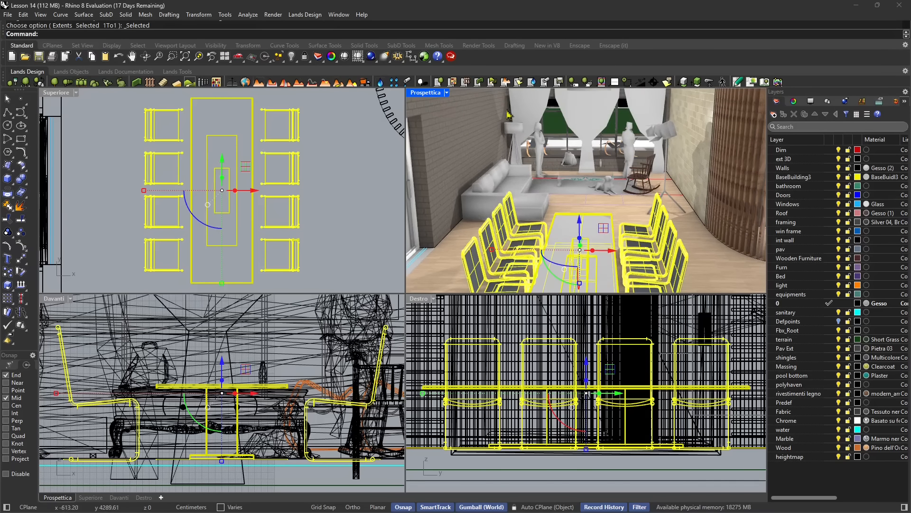
- Start the Enscape live render and set up the maximised Prospettica viewport beside its window
{"action": "left_click", "coordinate": [590, 47]}
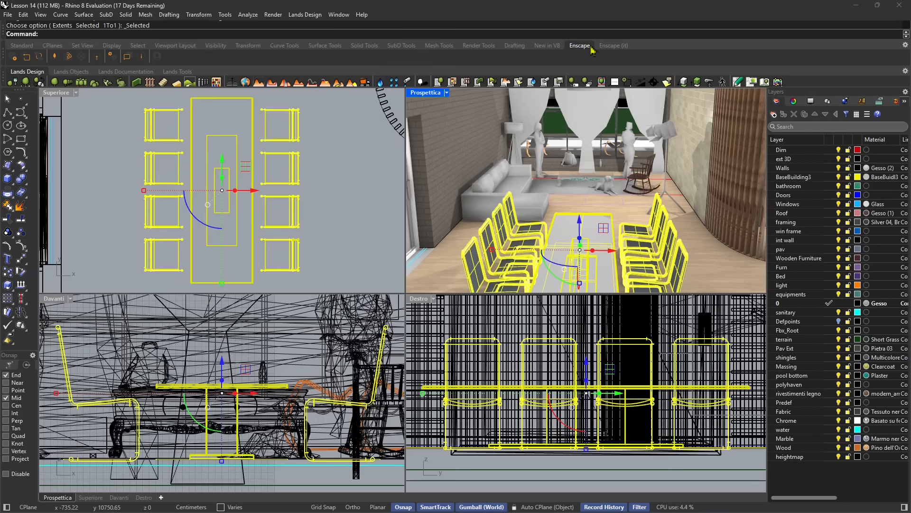
{"action": "left_click", "coordinate": [12, 57]}
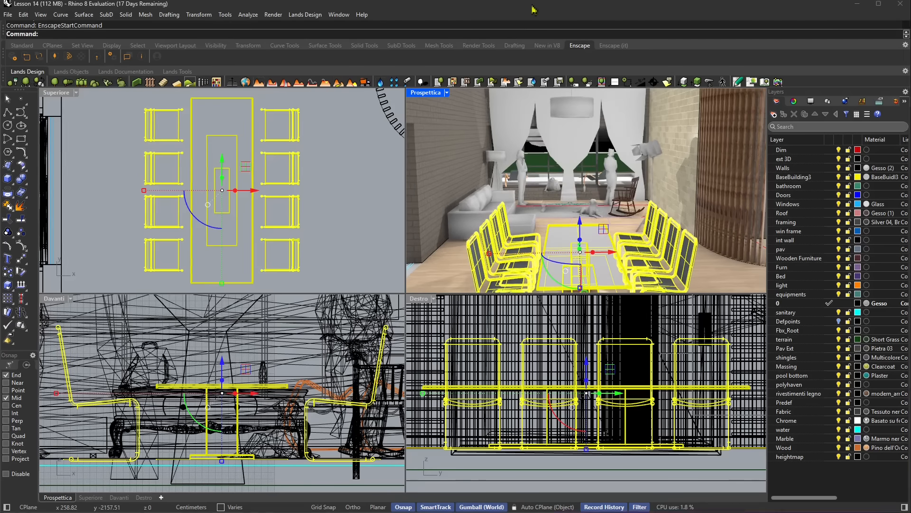
{"action": "double_click", "coordinate": [532, 4]}
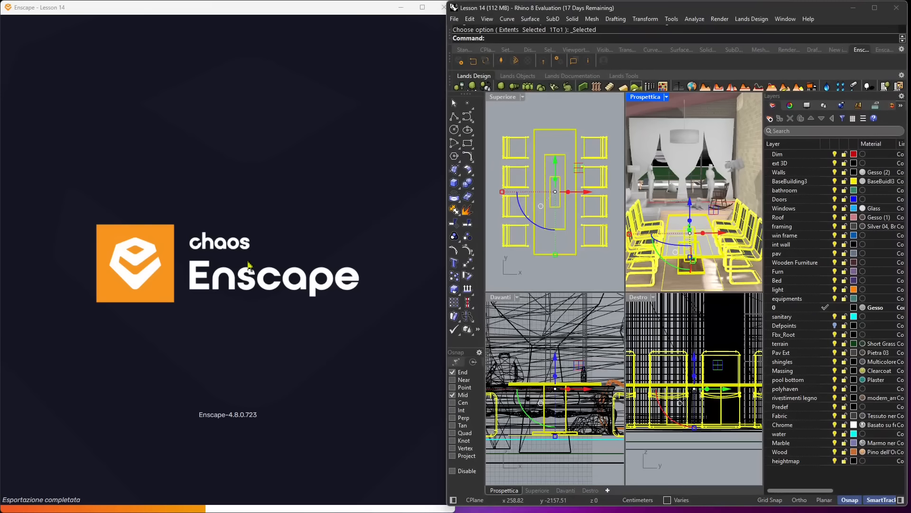
{"action": "double_click", "coordinate": [650, 98]}
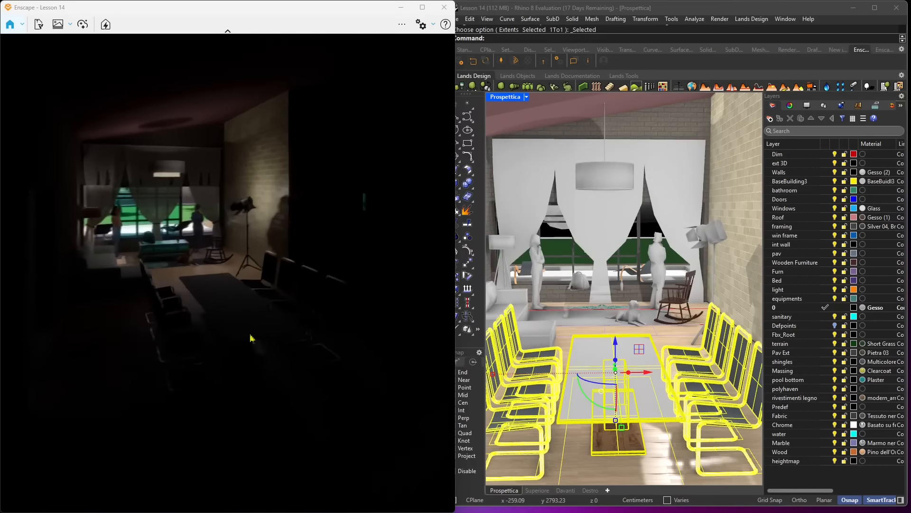
- Walk through the living room in Enscape and fly out to examine the house, garden and surrounding terrain
{"action": "left_click_drag", "start_coordinate": [301, 305], "coordinate": [278, 278]}
{"action": "scroll", "coordinate": [221, 264], "scroll_direction": "up", "scroll_amount": 6}
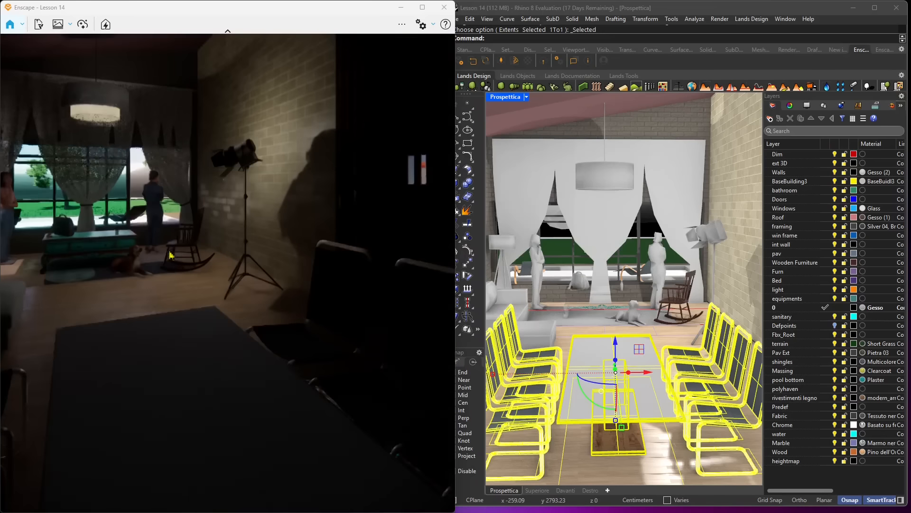
{"action": "key", "text": "w"}
{"action": "key", "text": "a"}
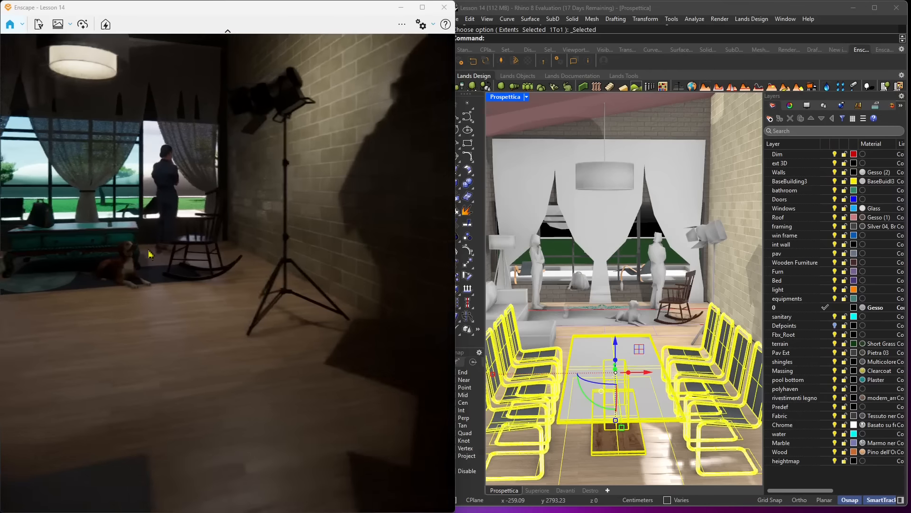
{"action": "left_click_drag", "start_coordinate": [149, 253], "coordinate": [236, 192]}
{"action": "key", "text": "w"}
{"action": "key", "text": "s"}
{"action": "key", "text": "s"}
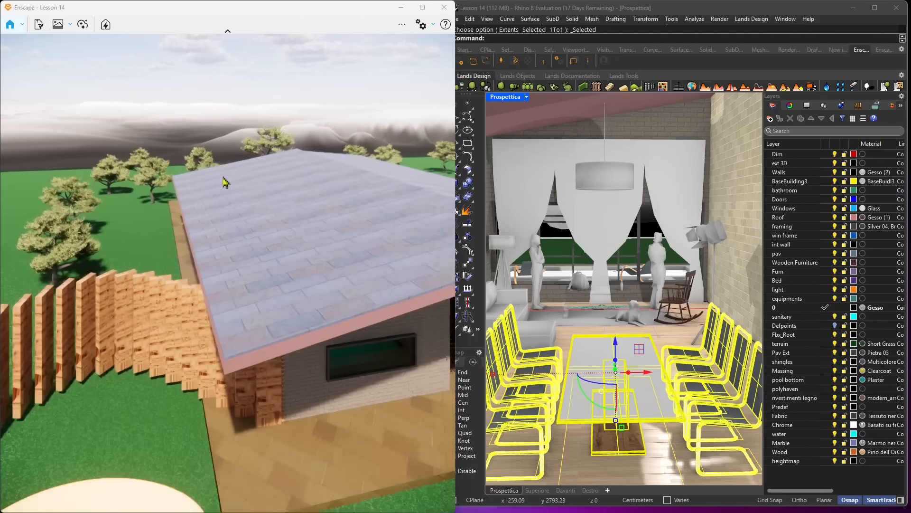
{"action": "key", "text": "s"}
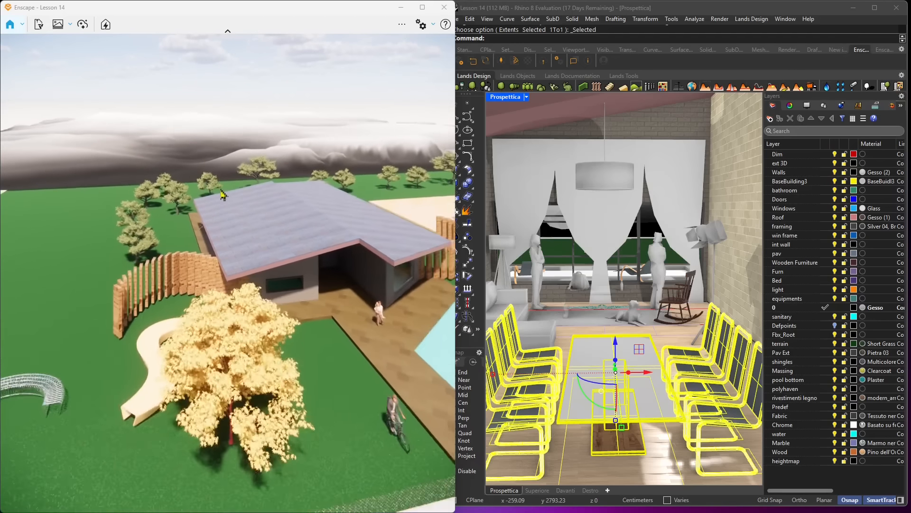
{"action": "right_click_drag", "start_coordinate": [219, 184], "coordinate": [169, 152]}
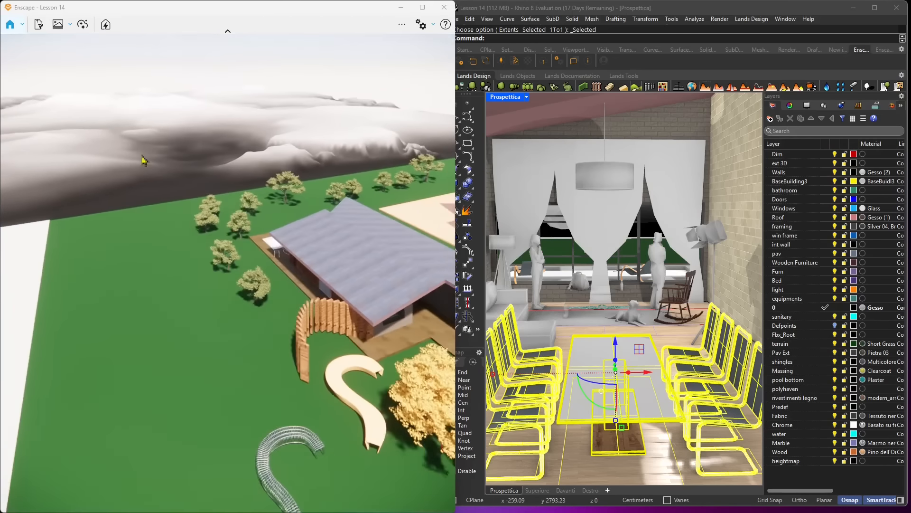
- Enable view synchronization between the Rhino Prospettica viewport and Enscape
{"action": "left_click", "coordinate": [554, 213]}
{"action": "right_click_drag", "start_coordinate": [572, 219], "coordinate": [620, 223]}
{"action": "left_click", "coordinate": [485, 62]}
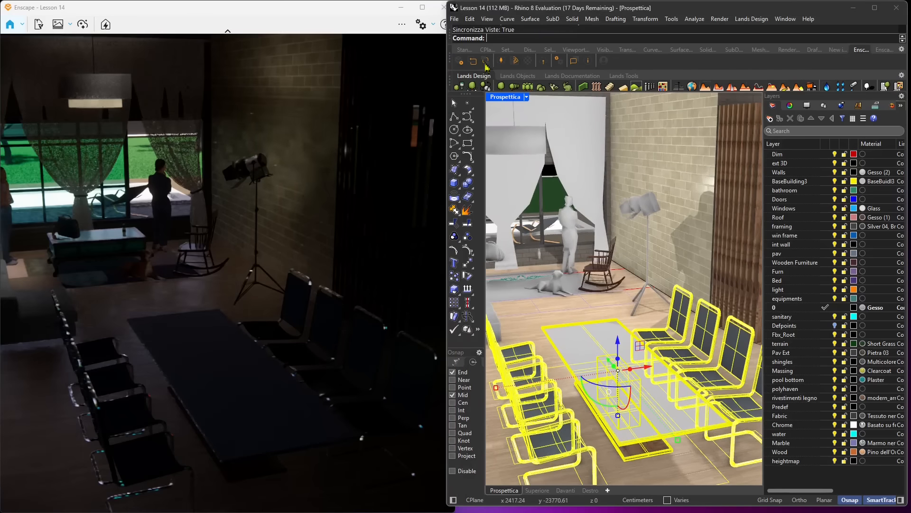
- Examine the synchronized exterior of the house and compare the large tree block beside the road with its render
{"action": "scroll", "coordinate": [621, 245], "scroll_direction": "down", "scroll_amount": 20}
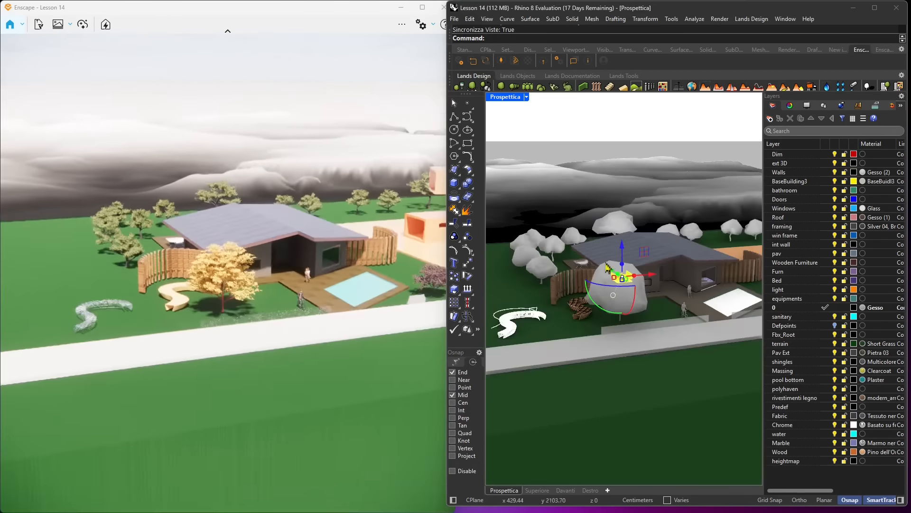
{"action": "right_click_drag", "start_coordinate": [602, 257], "coordinate": [582, 263]}
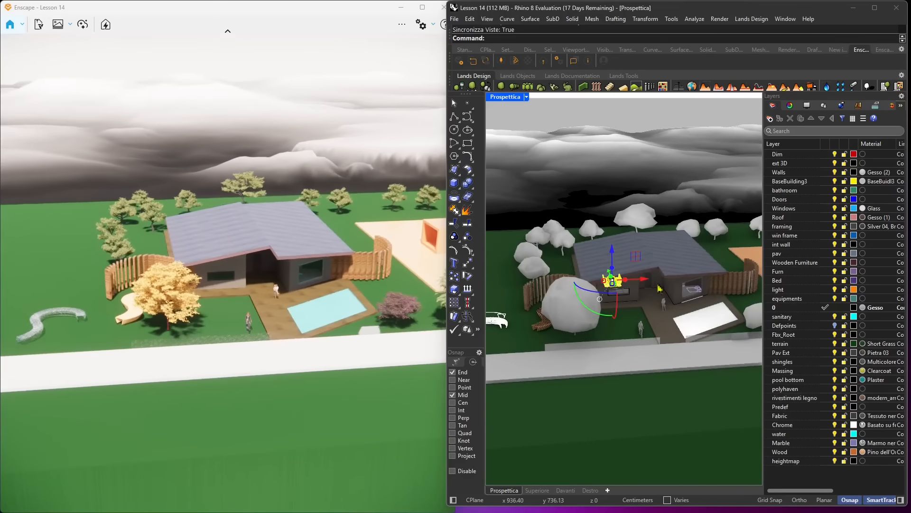
{"action": "scroll", "coordinate": [561, 274], "scroll_direction": "down", "scroll_amount": 5}
{"action": "scroll", "coordinate": [565, 278], "scroll_direction": "up", "scroll_amount": 3}
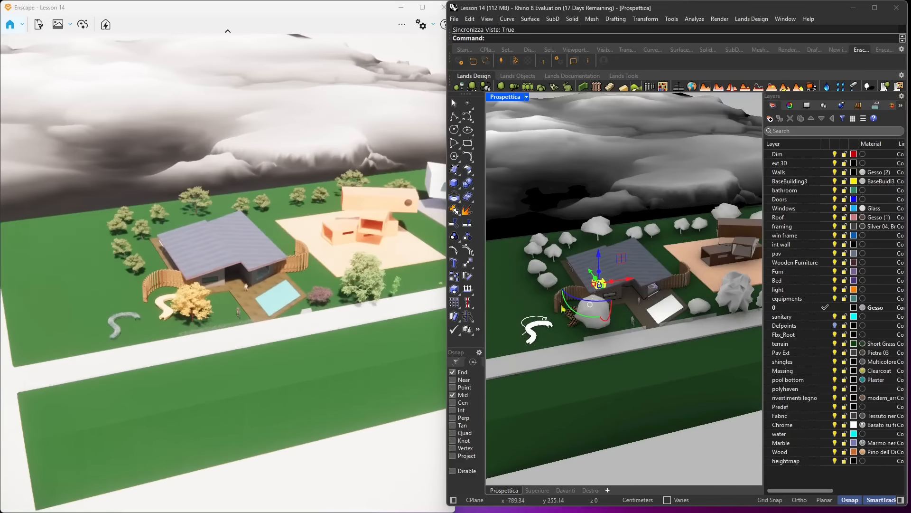
{"action": "left_click", "coordinate": [733, 290]}
{"action": "scroll", "coordinate": [706, 317], "scroll_direction": "up", "scroll_amount": 2}
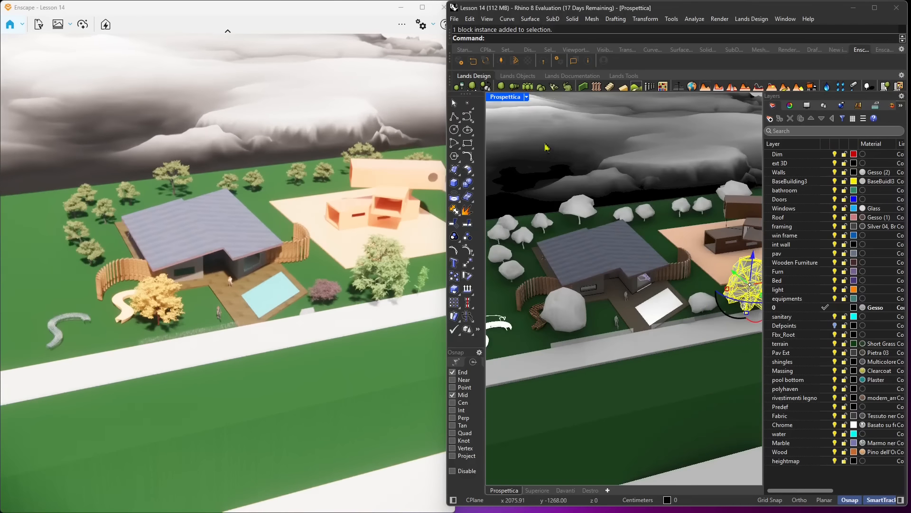
- Set the Prospettica viewport to Shaded display and select tree blocks around the house to compare with their rendered versions
{"action": "left_click", "coordinate": [526, 97]}
{"action": "left_click", "coordinate": [510, 143]}
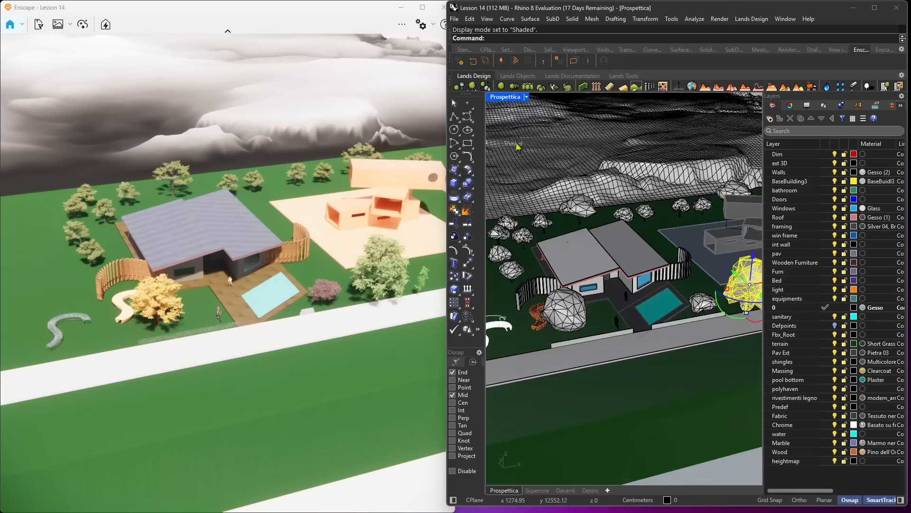
{"action": "scroll", "coordinate": [633, 312], "scroll_direction": "up", "scroll_amount": 3}
{"action": "left_click", "coordinate": [633, 303]}
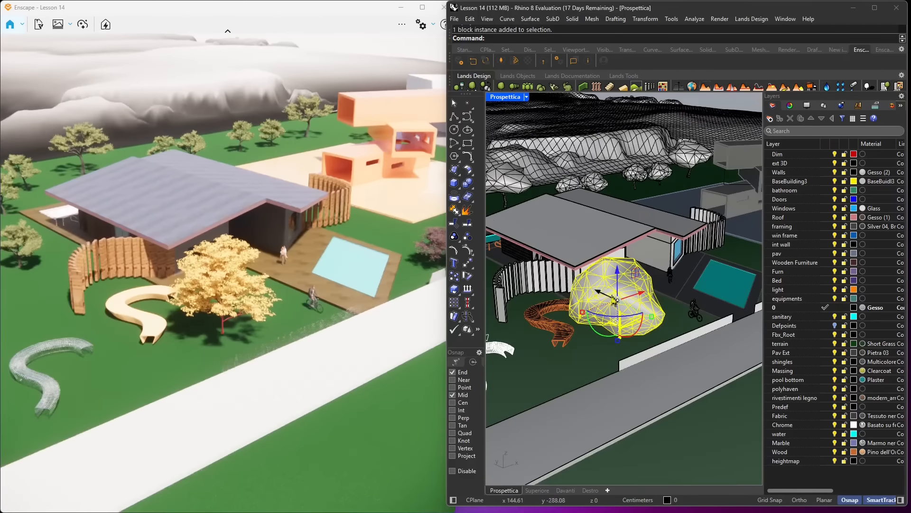
{"action": "right_click_drag", "start_coordinate": [633, 303], "coordinate": [668, 314]}
{"action": "left_click", "coordinate": [566, 280]}
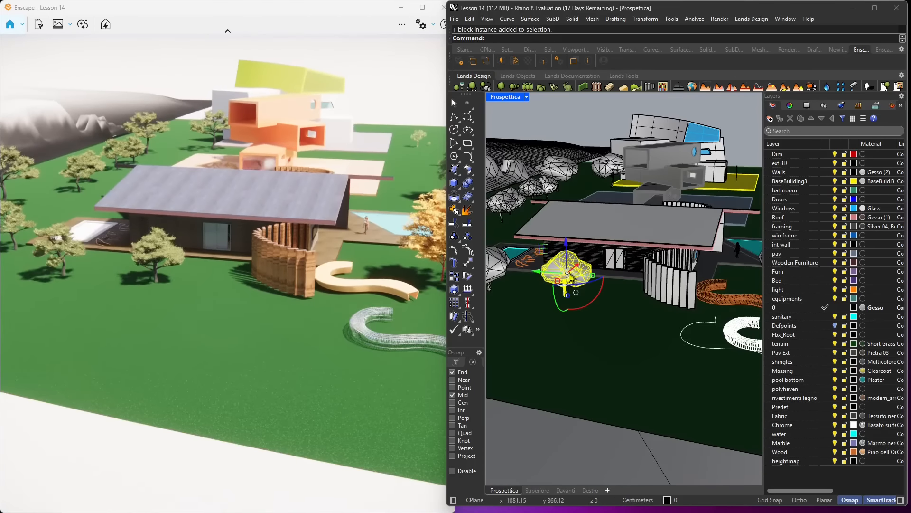
{"action": "mouse_move", "coordinate": [567, 281]}
{"action": "right_mouse_down"}
{"action": "mouse_move", "coordinate": [577, 264]}
{"action": "mouse_move", "coordinate": [617, 261]}
{"action": "mouse_move", "coordinate": [631, 286]}
{"action": "mouse_move", "coordinate": [572, 267]}
{"action": "right_mouse_up"}
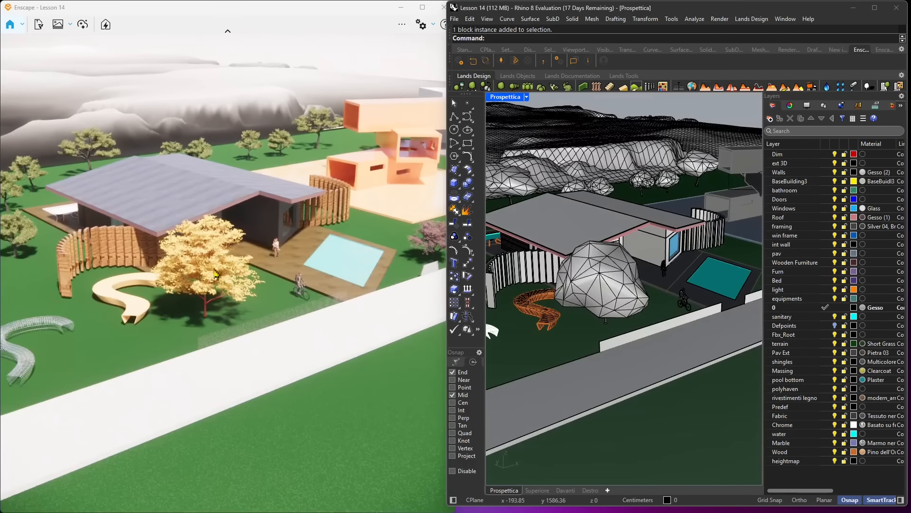
- Examine the wooden and metal S-shaped benches in the garden in both the model and the Enscape render
{"action": "scroll", "coordinate": [610, 332], "scroll_direction": "down", "scroll_amount": 5}
{"action": "right_click_drag", "start_coordinate": [623, 330], "coordinate": [607, 349]}
{"action": "scroll", "coordinate": [606, 349], "scroll_direction": "up", "scroll_amount": 8}
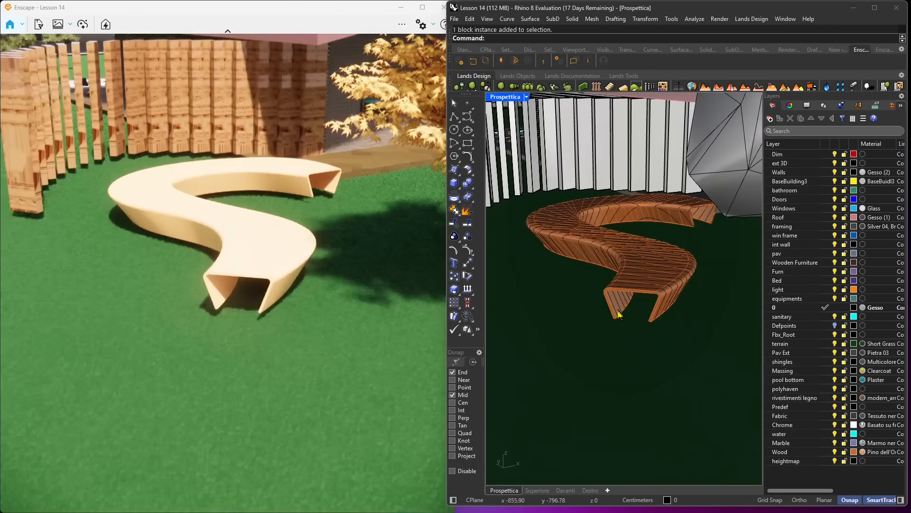
{"action": "scroll", "coordinate": [642, 317], "scroll_direction": "down", "scroll_amount": 6}
{"action": "scroll", "coordinate": [618, 332], "scroll_direction": "up", "scroll_amount": 10}
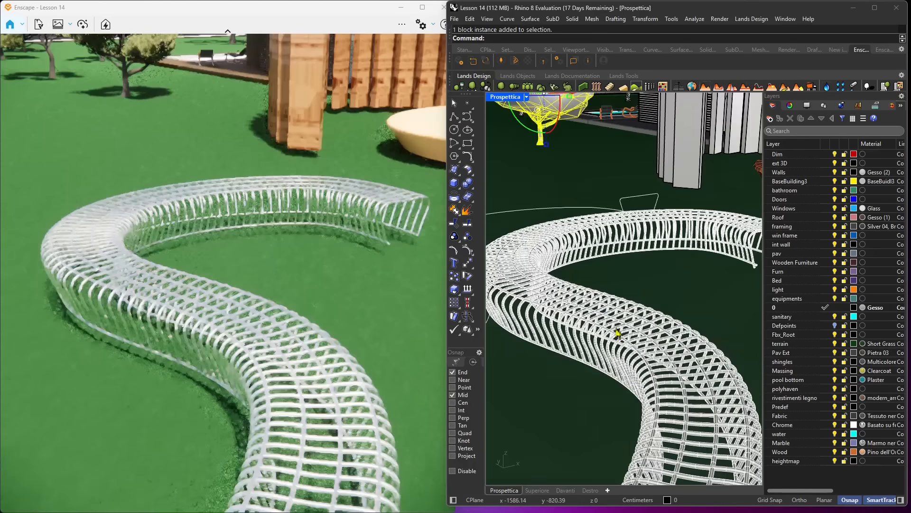
{"action": "scroll", "coordinate": [618, 332], "scroll_direction": "down", "scroll_amount": 6}
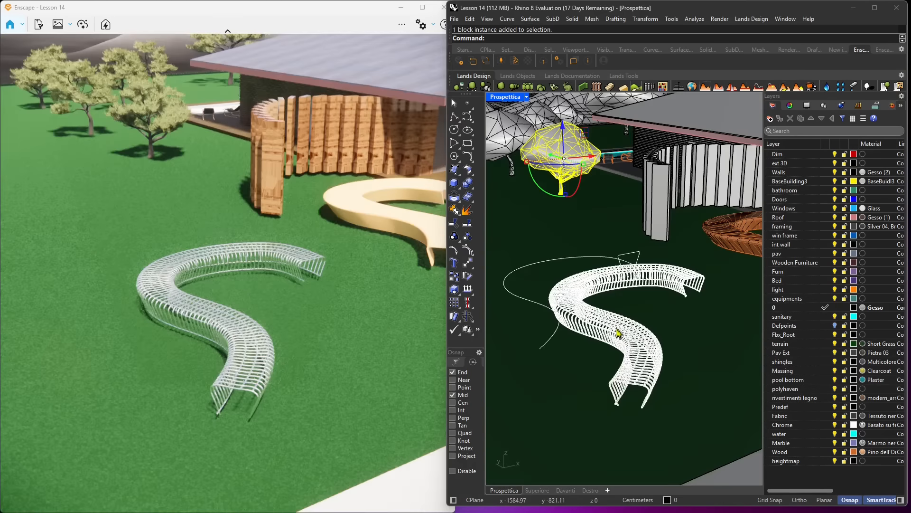
- Inspect the pool terrace with its lounge chairs and the surrounding trees from several sides of the house
{"action": "scroll", "coordinate": [618, 333], "scroll_direction": "down", "scroll_amount": 3}
{"action": "right_click_drag", "start_coordinate": [618, 328], "coordinate": [734, 350]}
{"action": "scroll", "coordinate": [622, 304], "scroll_direction": "up", "scroll_amount": 8}
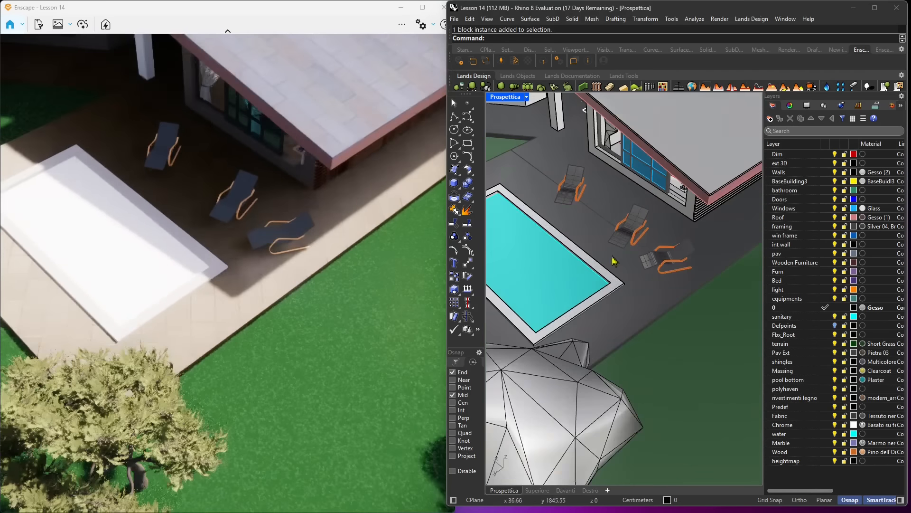
{"action": "right_click_drag", "start_coordinate": [614, 261], "coordinate": [632, 232]}
{"action": "right_click_drag", "start_coordinate": [613, 169], "coordinate": [696, 205], "text": "shift"}
{"action": "scroll", "coordinate": [697, 205], "scroll_direction": "down", "scroll_amount": 10}
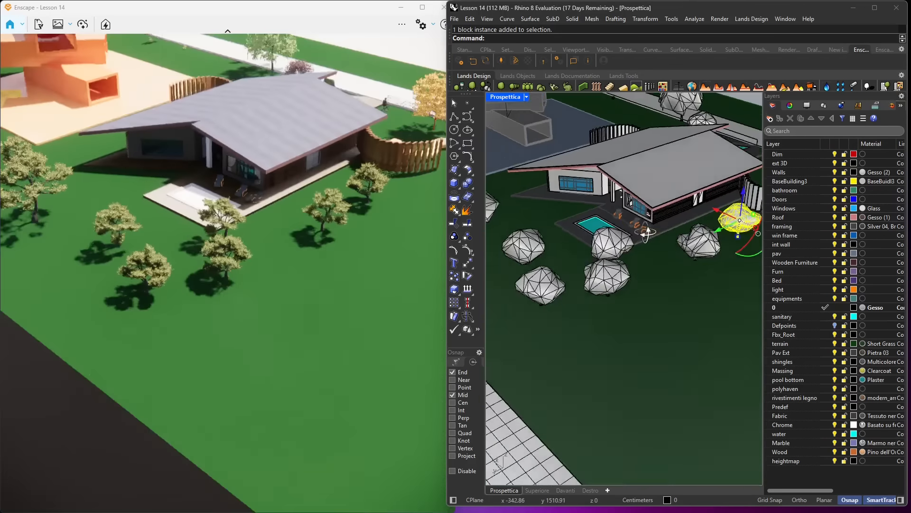
{"action": "right_click_drag", "start_coordinate": [645, 232], "coordinate": [605, 110]}
{"action": "scroll", "coordinate": [613, 234], "scroll_direction": "down", "scroll_amount": 3}
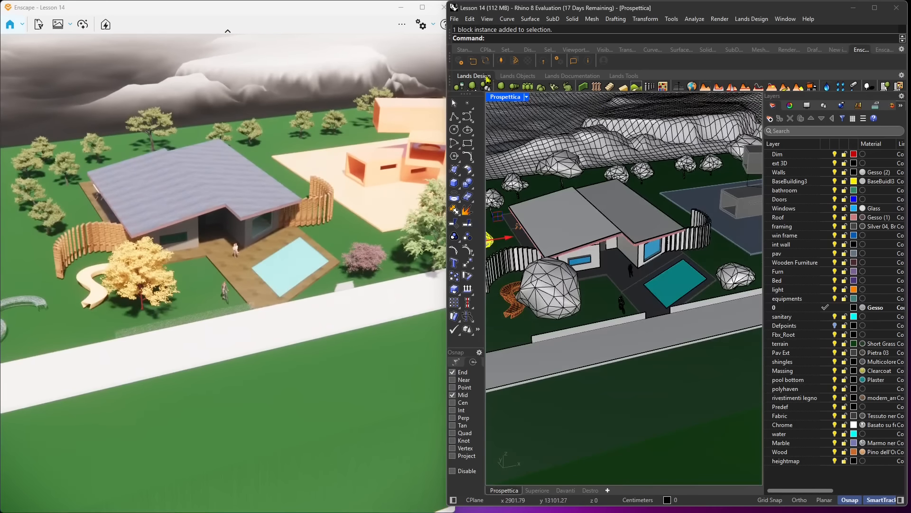
{"action": "left_click", "coordinate": [751, 19]}
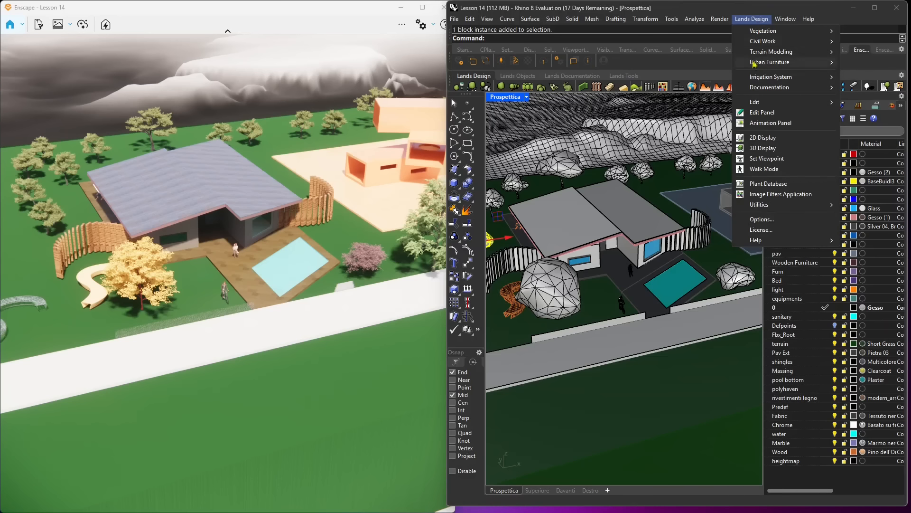
{"action": "left_click", "coordinate": [736, 13]}
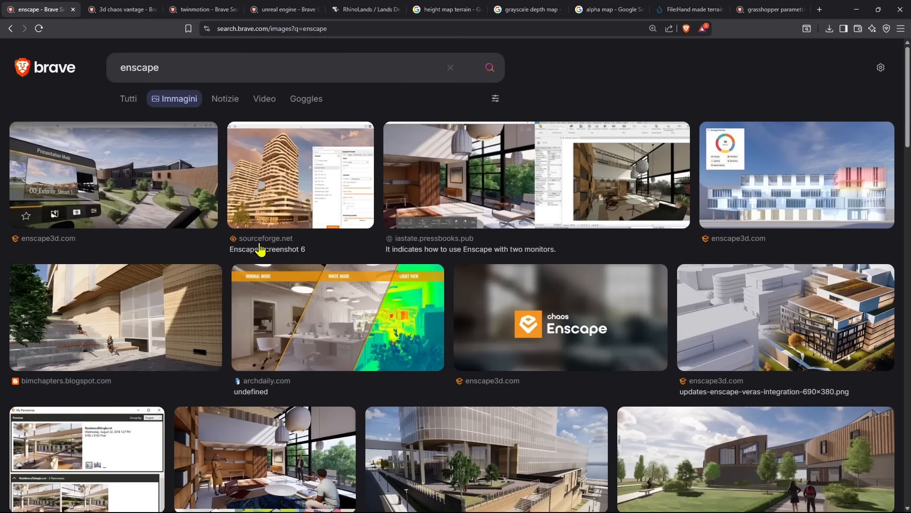
- Switch to the Brave browser and look through the image search results for Enscape renderings and interface examples
{"action": "scroll", "coordinate": [725, 294], "scroll_direction": "down", "scroll_amount": 4}
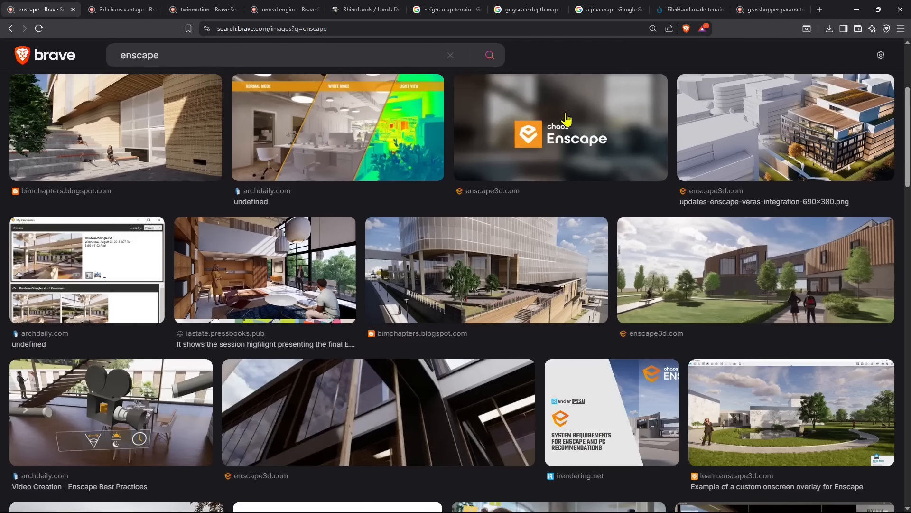
{"action": "scroll", "coordinate": [446, 275], "scroll_direction": "down", "scroll_amount": 1}
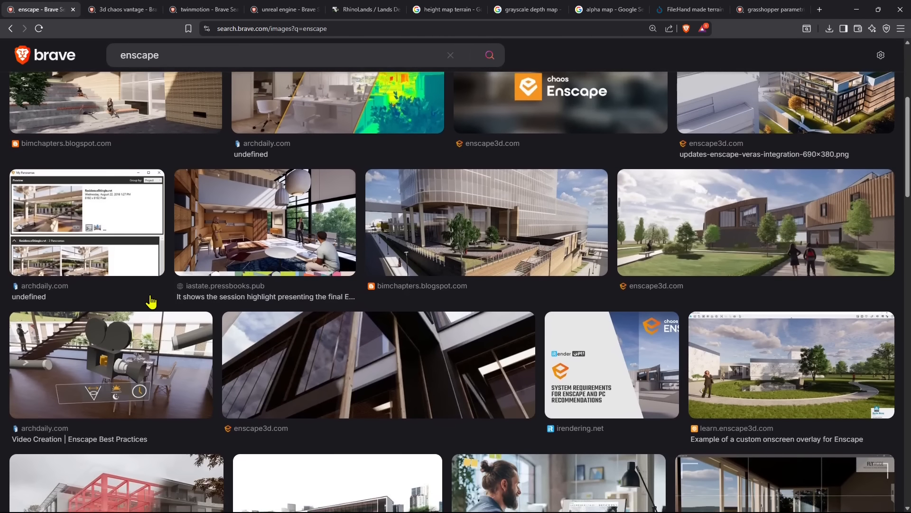
{"action": "scroll", "coordinate": [152, 298], "scroll_direction": "down", "scroll_amount": 4}
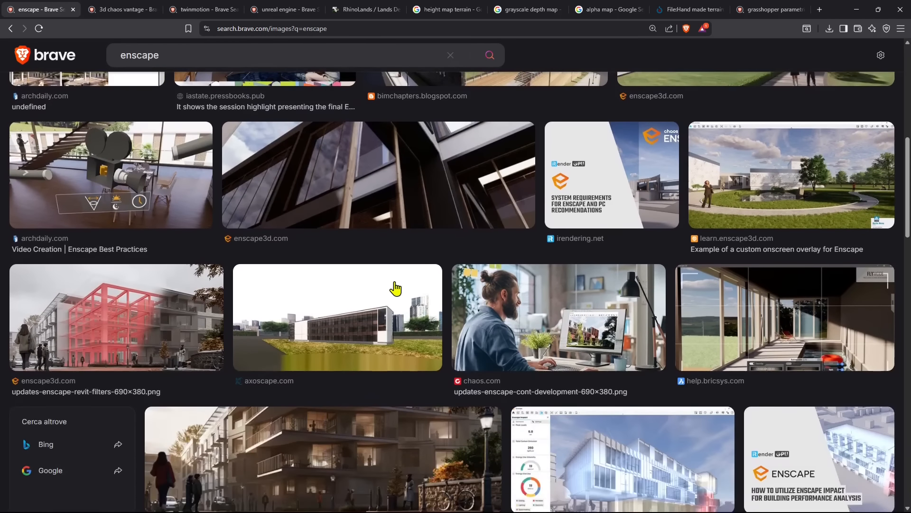
{"action": "scroll", "coordinate": [396, 288], "scroll_direction": "down", "scroll_amount": 2}
{"action": "scroll", "coordinate": [395, 288], "scroll_direction": "down", "scroll_amount": 3}
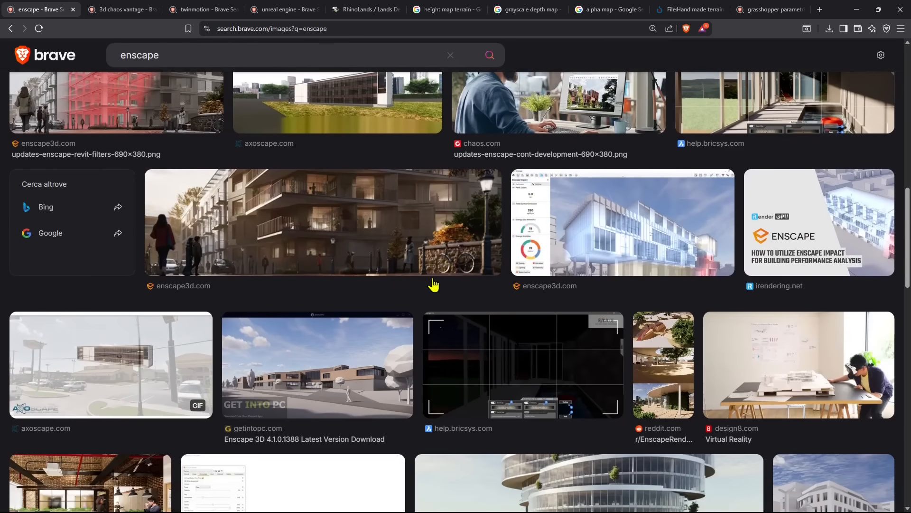
{"action": "scroll", "coordinate": [289, 282], "scroll_direction": "up", "scroll_amount": 3}
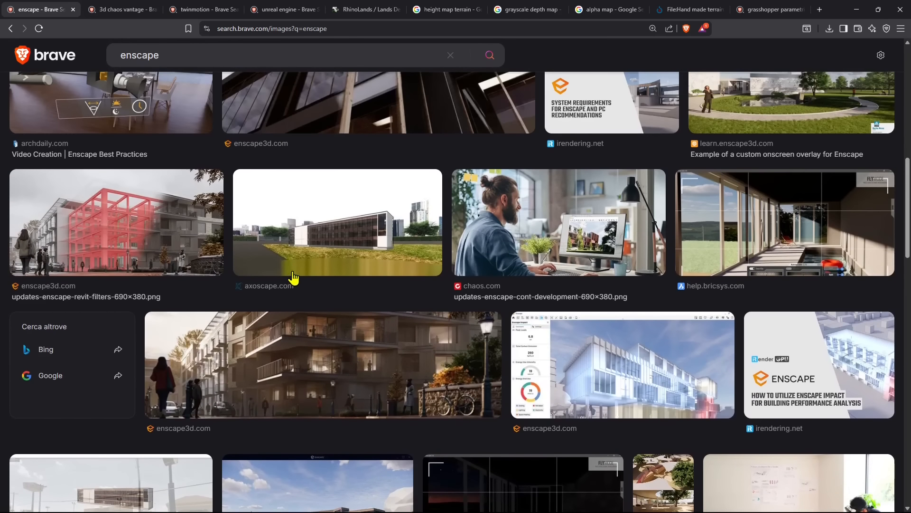
{"action": "scroll", "coordinate": [293, 278], "scroll_direction": "up", "scroll_amount": 2}
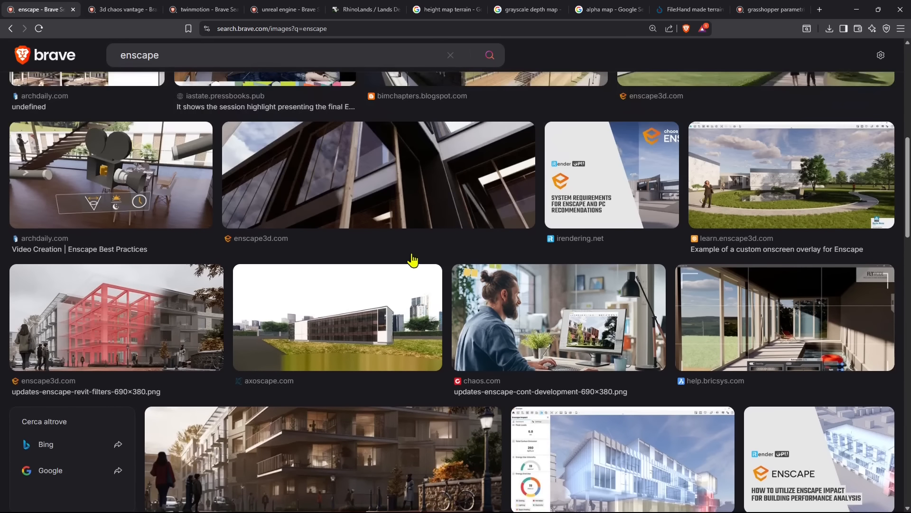
- Review the Enscape image results back to the start of the page, and close that search page
{"action": "scroll", "coordinate": [412, 258], "scroll_direction": "up", "scroll_amount": 2}
{"action": "scroll", "coordinate": [415, 264], "scroll_direction": "up", "scroll_amount": 1}
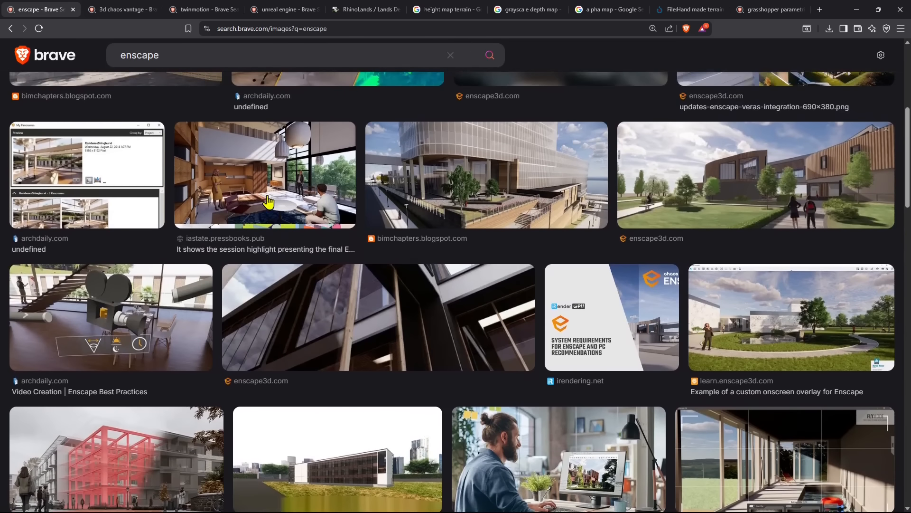
{"action": "scroll", "coordinate": [508, 161], "scroll_direction": "up", "scroll_amount": 6}
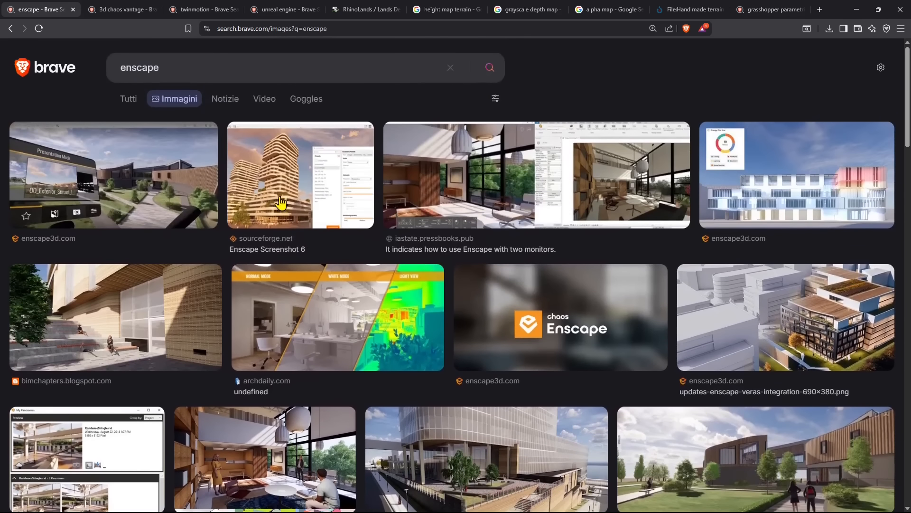
{"action": "left_click", "coordinate": [73, 9]}
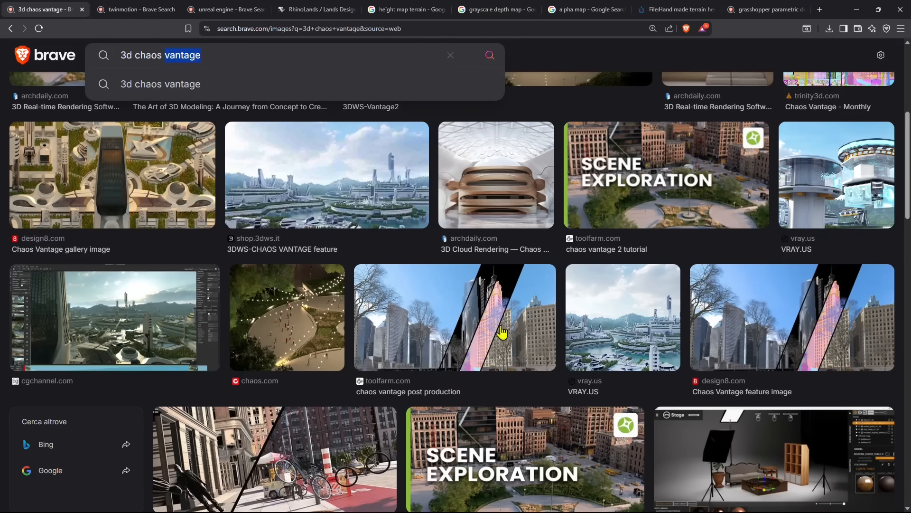
- Look through the 3d chaos vantage image results for renderings and interface examples, and close that search page
{"action": "scroll", "coordinate": [684, 341], "scroll_direction": "down", "scroll_amount": 3}
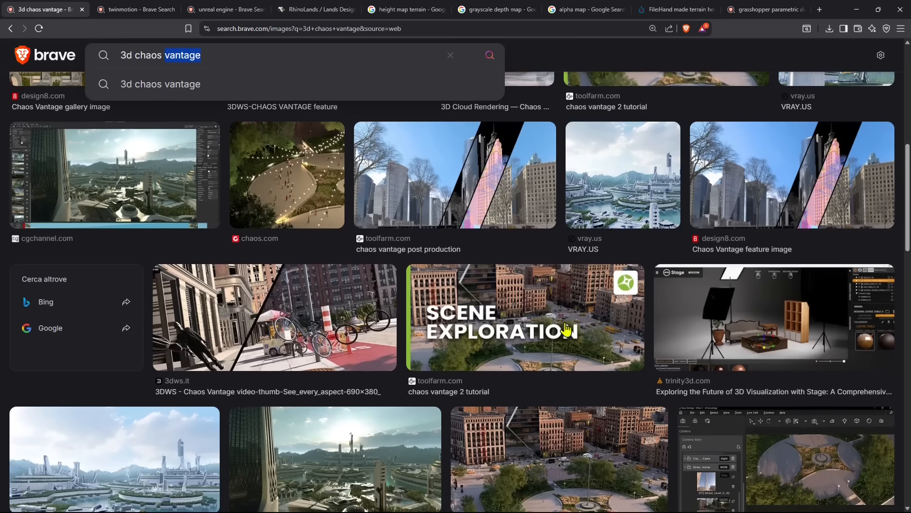
{"action": "scroll", "coordinate": [511, 318], "scroll_direction": "down", "scroll_amount": 2}
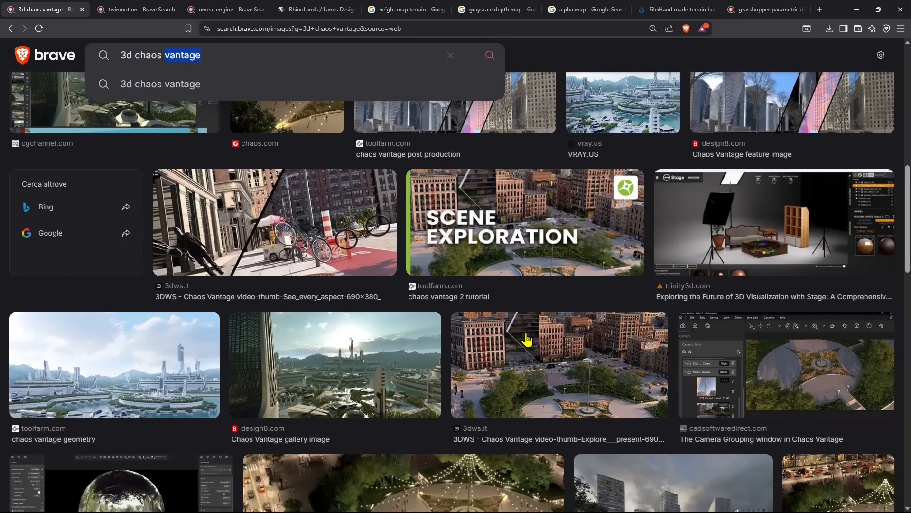
{"action": "scroll", "coordinate": [567, 356], "scroll_direction": "down", "scroll_amount": 2}
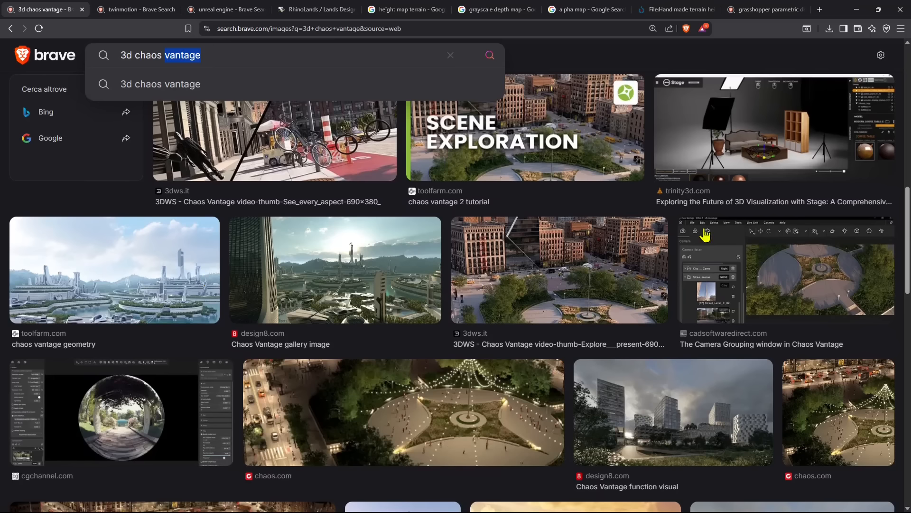
{"action": "scroll", "coordinate": [642, 285], "scroll_direction": "up", "scroll_amount": 3}
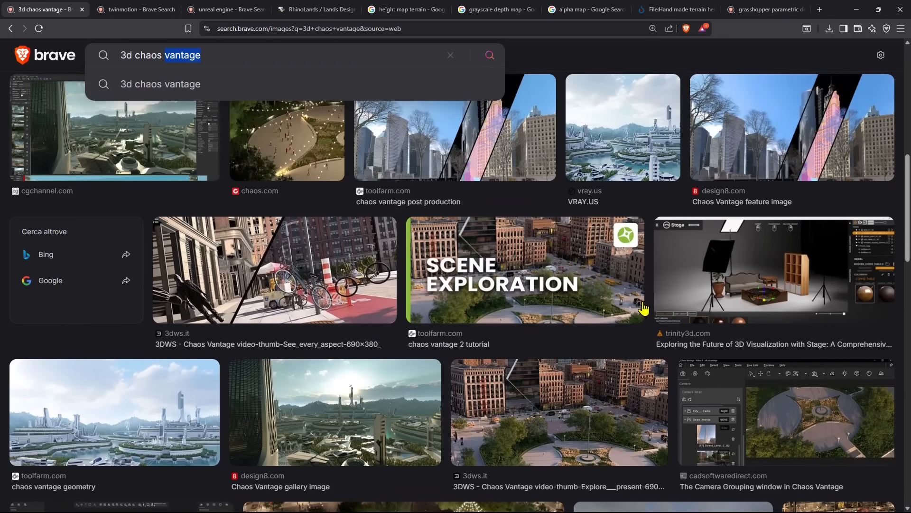
{"action": "scroll", "coordinate": [643, 308], "scroll_direction": "up", "scroll_amount": 9}
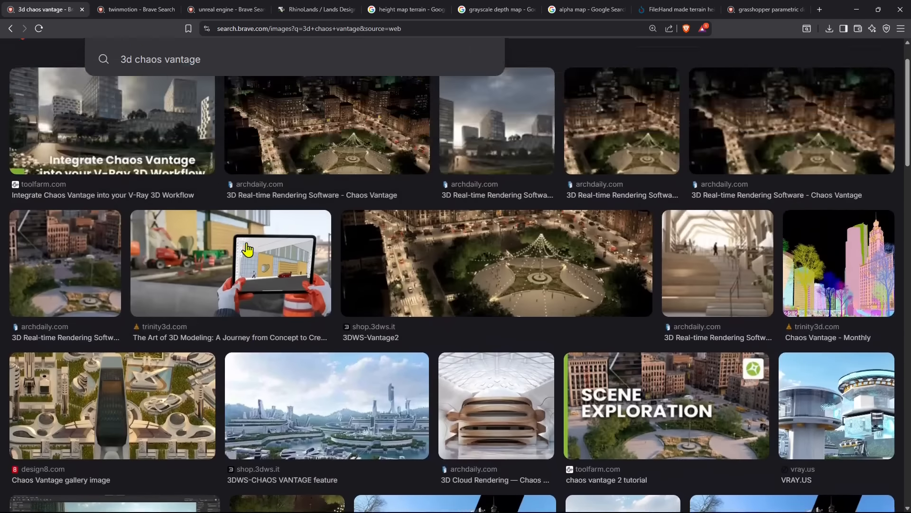
{"action": "scroll", "coordinate": [248, 249], "scroll_direction": "up", "scroll_amount": 3}
{"action": "left_click", "coordinate": [81, 9]}
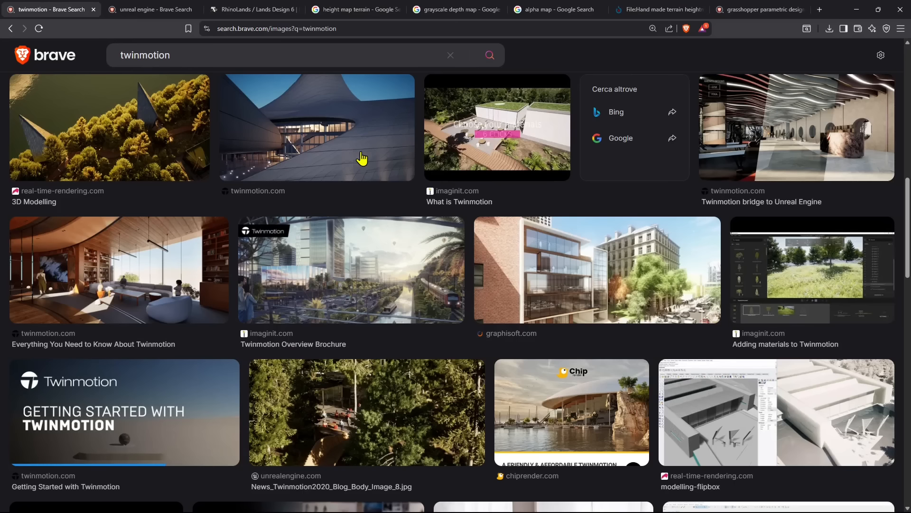
- Browse the Twinmotion image results for architectural and landscape visualizations, and close that search page
{"action": "scroll", "coordinate": [769, 258], "scroll_direction": "down", "scroll_amount": 3}
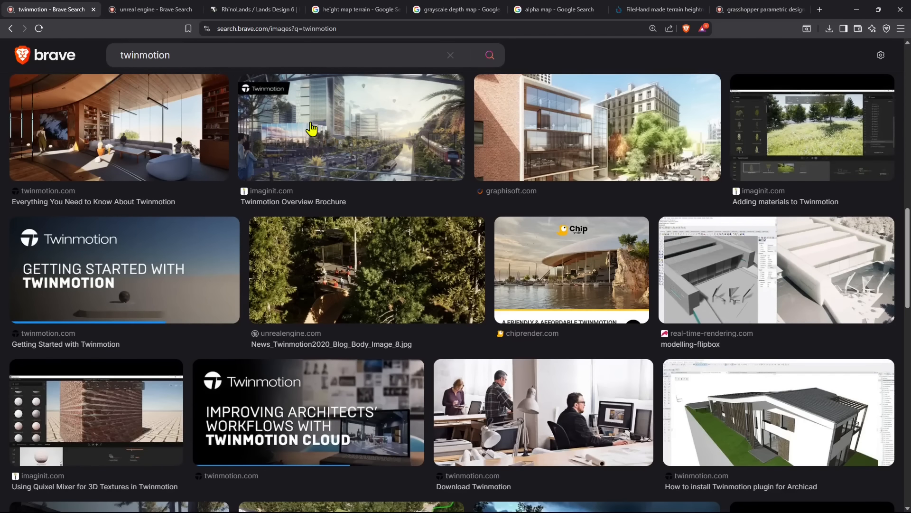
{"action": "scroll", "coordinate": [374, 199], "scroll_direction": "down", "scroll_amount": 7}
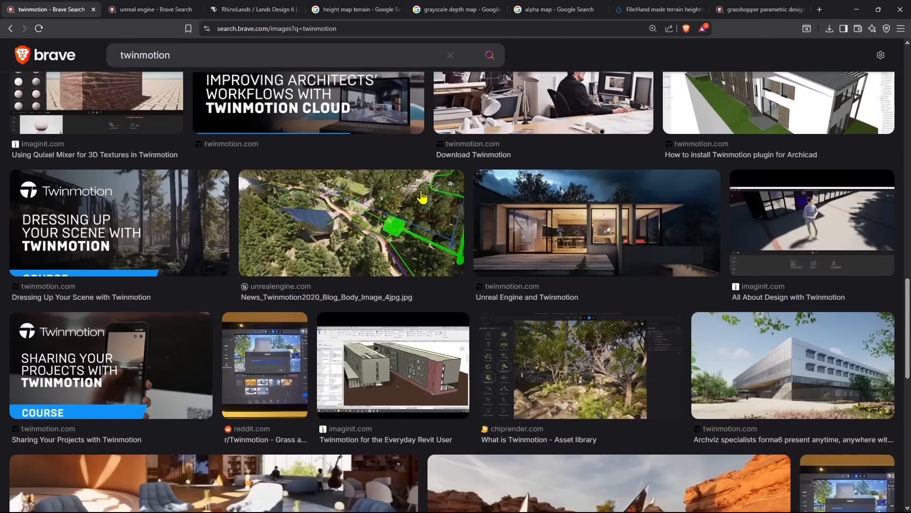
{"action": "scroll", "coordinate": [209, 220], "scroll_direction": "down", "scroll_amount": 3}
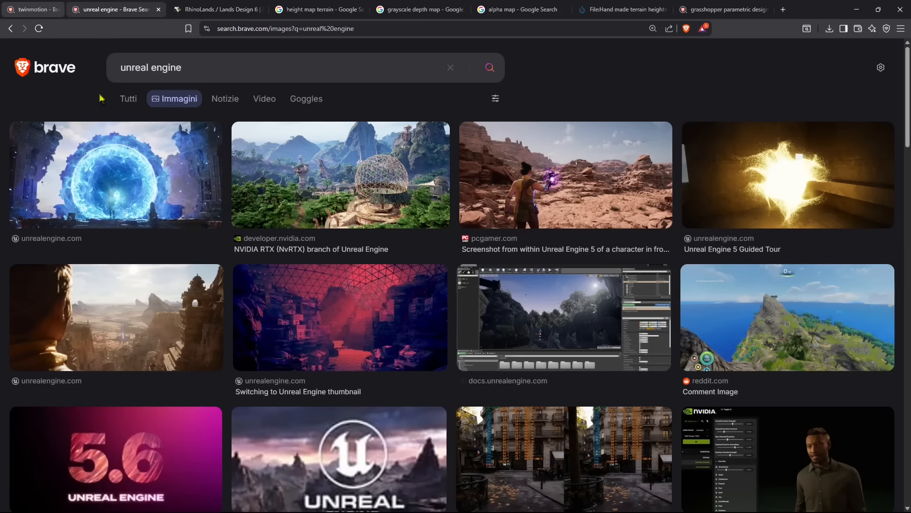
{"action": "left_click", "coordinate": [94, 9]}
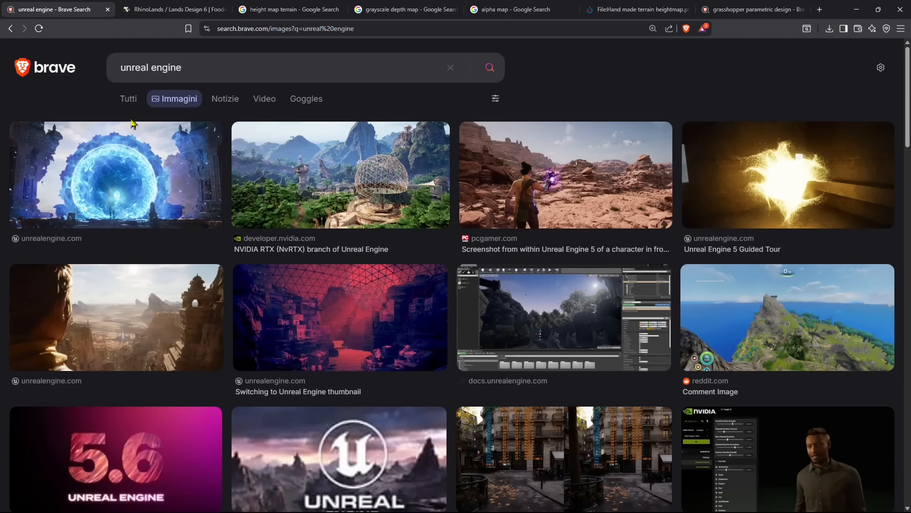
- Browse the Unreal Engine image results for scene and editor examples, and close that search page
{"action": "scroll", "coordinate": [419, 341], "scroll_direction": "down", "scroll_amount": 3}
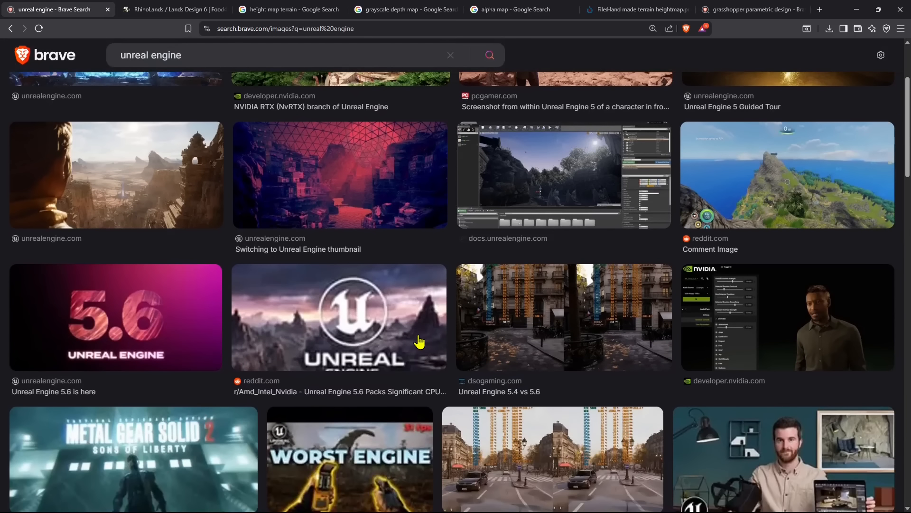
{"action": "scroll", "coordinate": [403, 355], "scroll_direction": "down", "scroll_amount": 3}
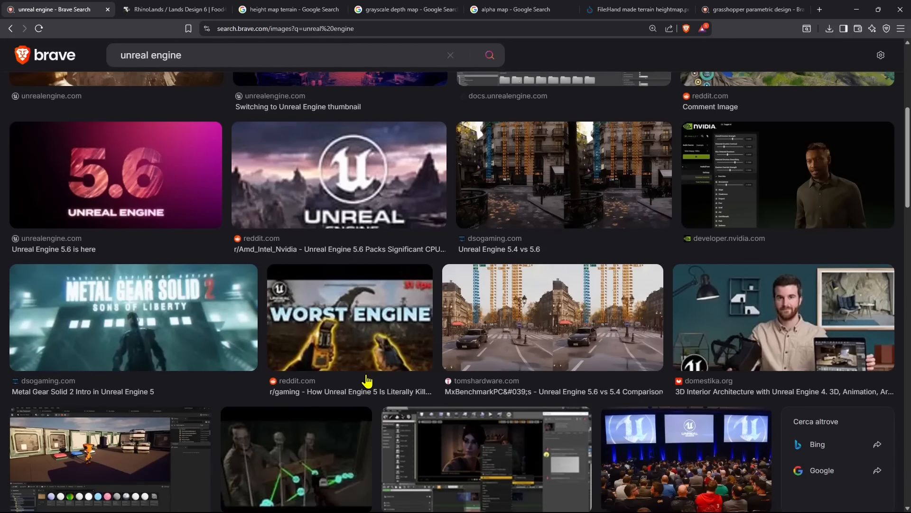
{"action": "scroll", "coordinate": [367, 380], "scroll_direction": "down", "scroll_amount": 4}
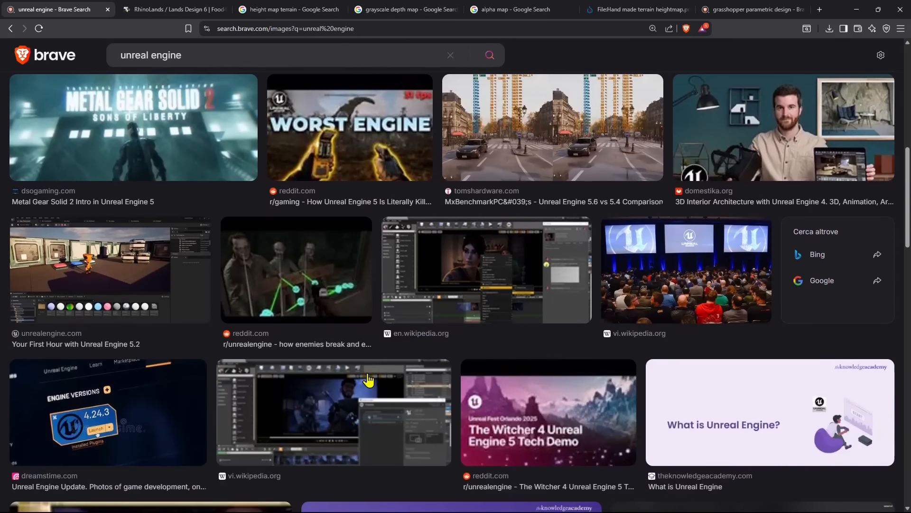
{"action": "key", "text": "ctrl+w"}
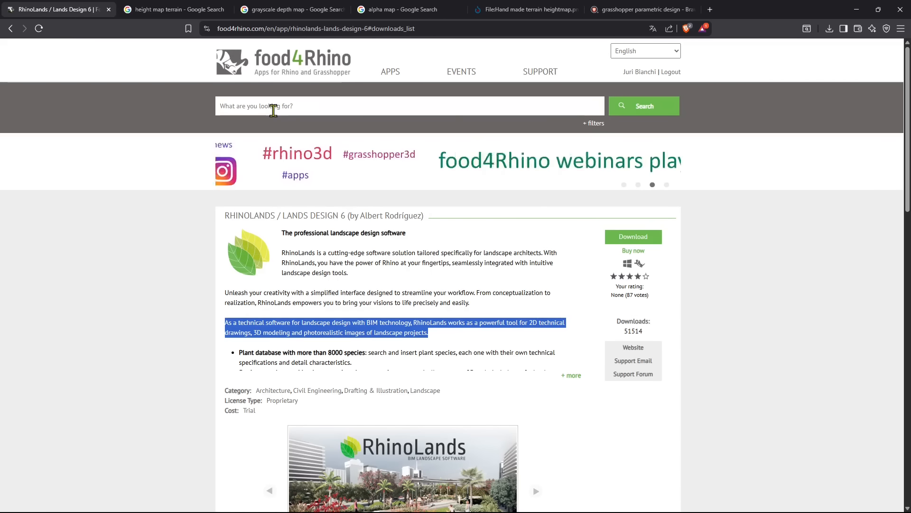
- Search the food4Rhino site for enscape
{"action": "double_click", "coordinate": [302, 216]}
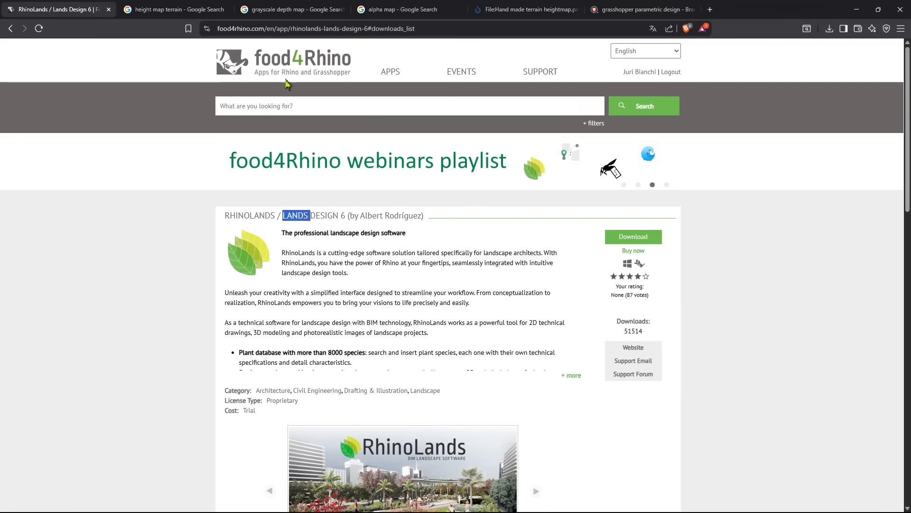
{"action": "left_click", "coordinate": [291, 106]}
{"action": "type", "text": "ens"}
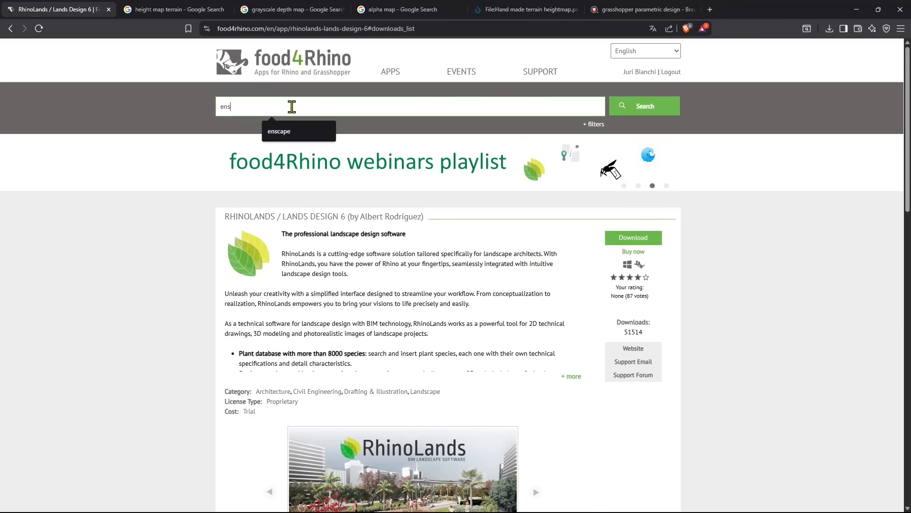
{"action": "type", "text": "cape"}
{"action": "key", "text": "Return"}
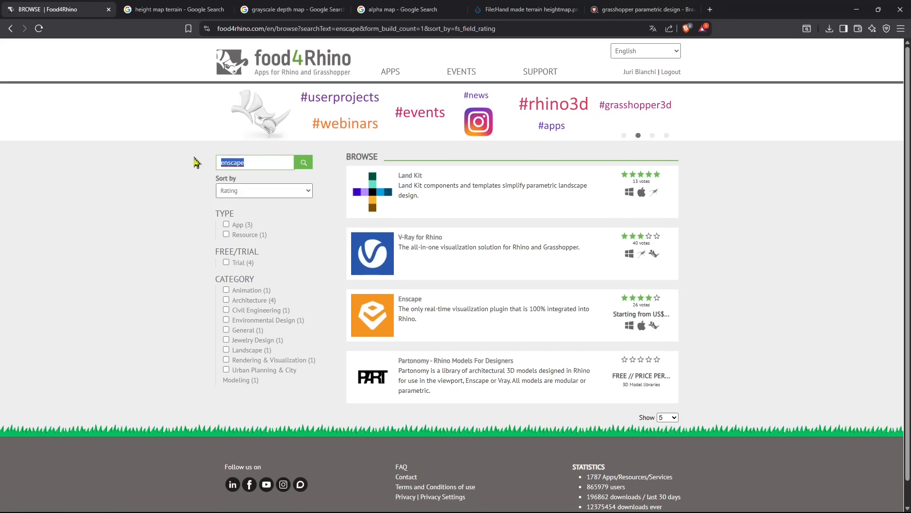
- Search food4Rhino for landscape and open the RhinoLands / Lands Design 6 app page
{"action": "type", "text": "landsc"}
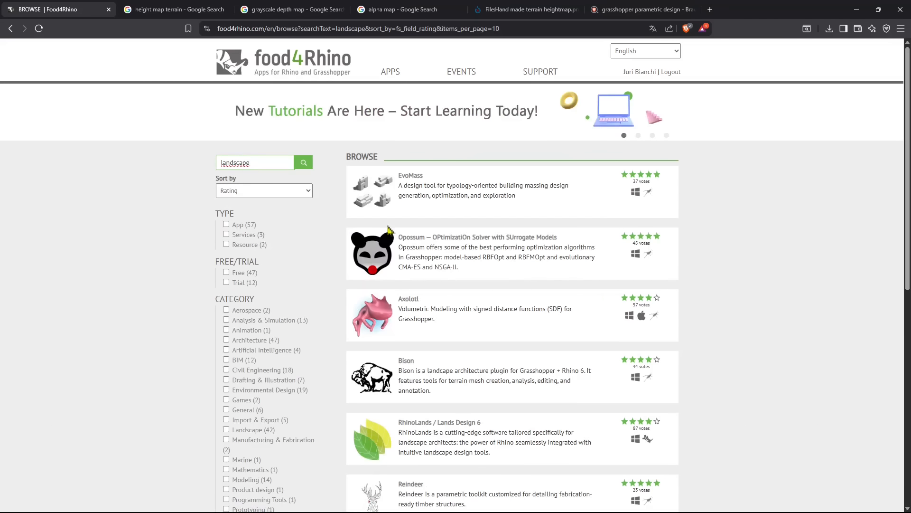
{"action": "scroll", "coordinate": [522, 293], "scroll_direction": "down", "scroll_amount": 3}
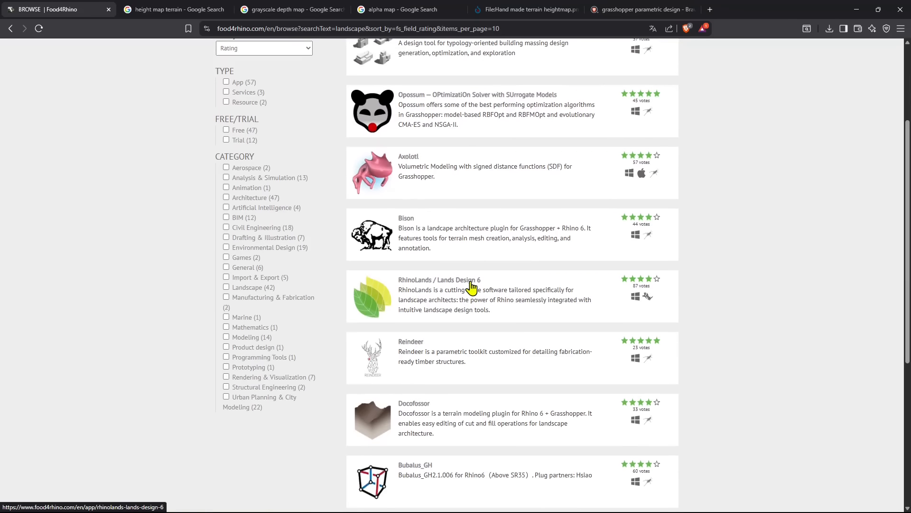
{"action": "left_click", "coordinate": [472, 285]}
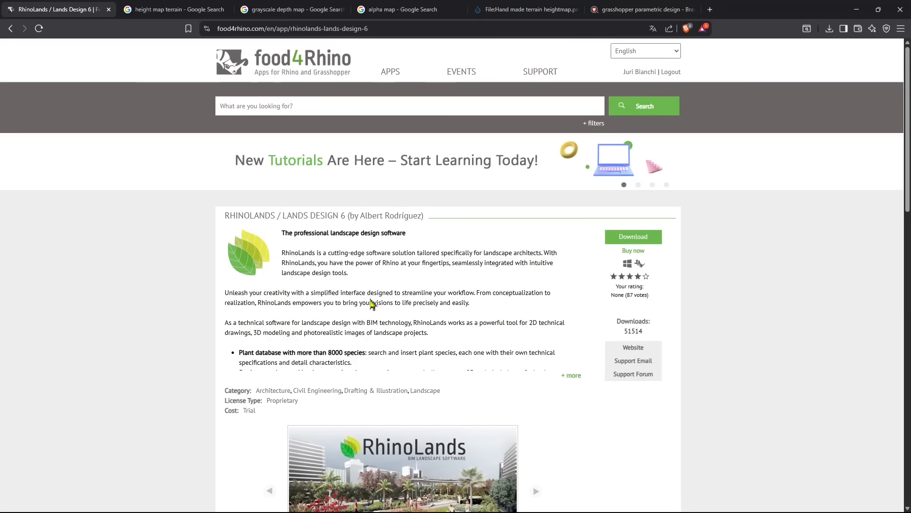
- Examine the RhinoLands gallery images, including the landscape renderings, planting plan and section drawing, and the download details
{"action": "scroll", "coordinate": [375, 297], "scroll_direction": "down", "scroll_amount": 3}
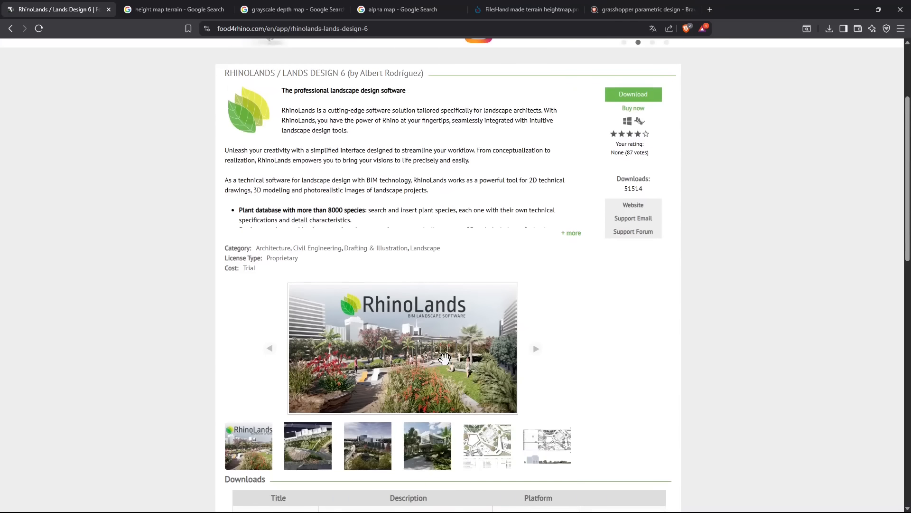
{"action": "scroll", "coordinate": [445, 359], "scroll_direction": "down", "scroll_amount": 2}
{"action": "left_click", "coordinate": [294, 340]}
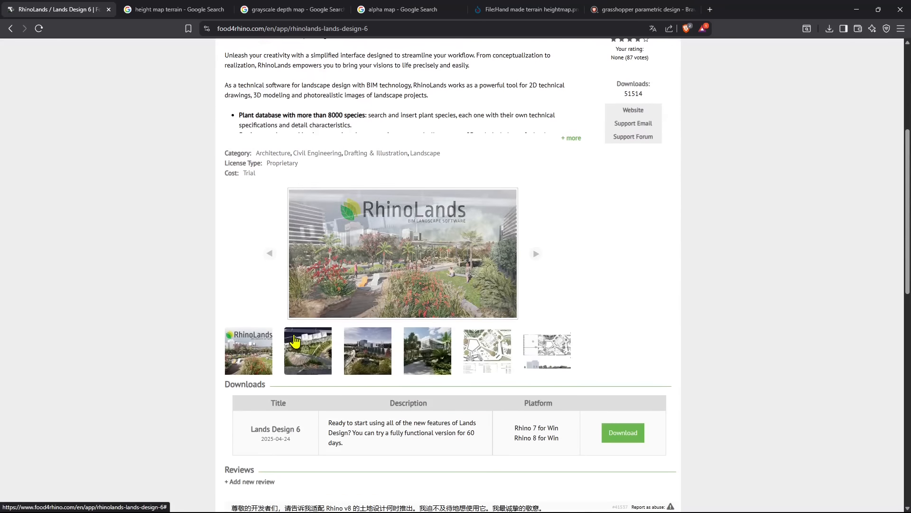
{"action": "left_click", "coordinate": [411, 353]}
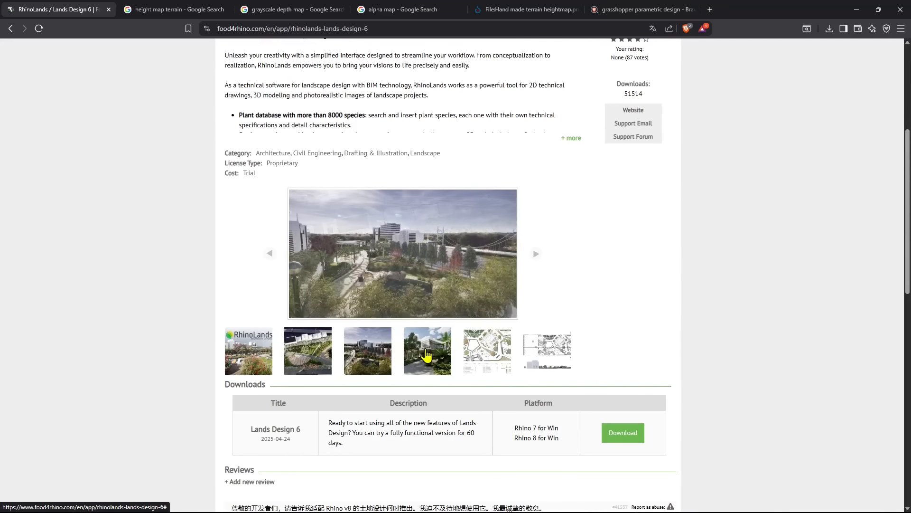
{"action": "left_click", "coordinate": [490, 369]}
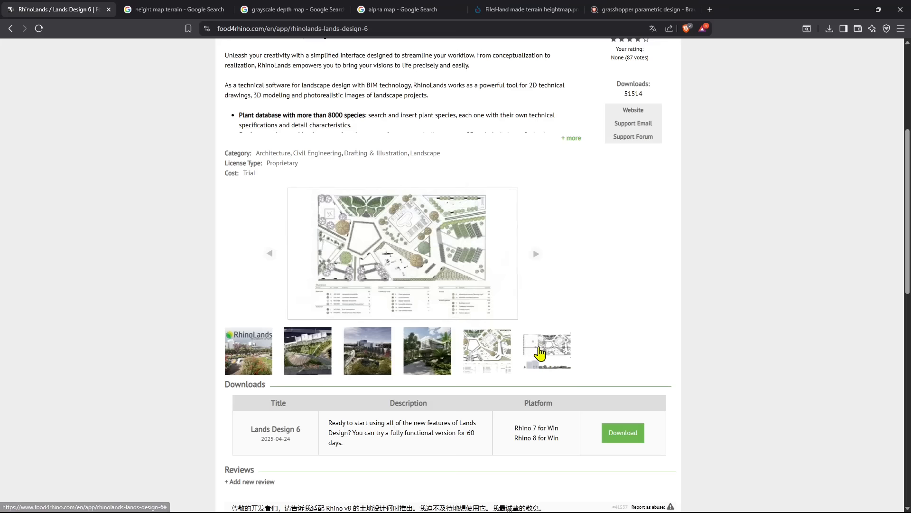
{"action": "left_click", "coordinate": [540, 353]}
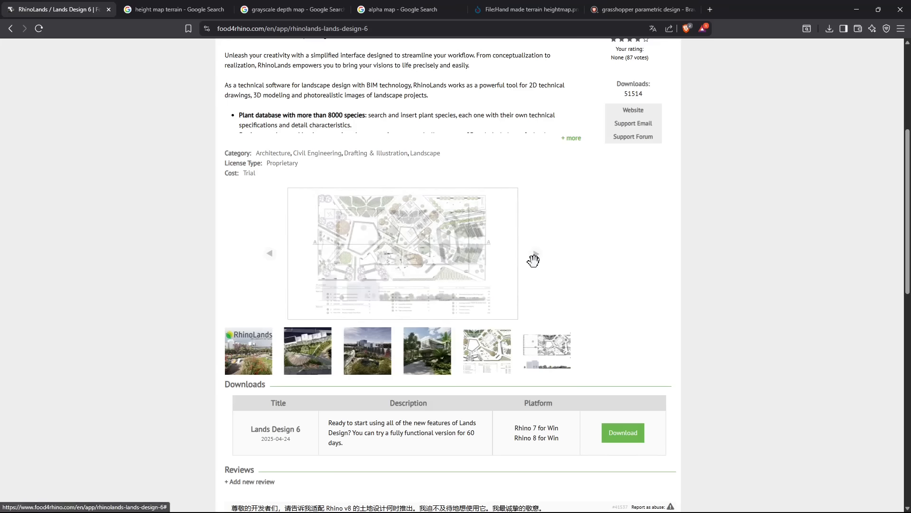
{"action": "left_click", "coordinate": [537, 256]}
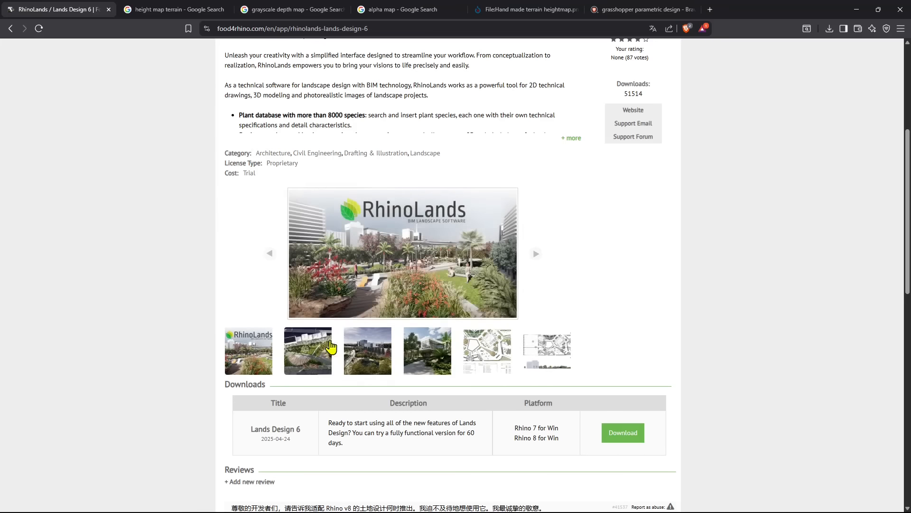
{"action": "scroll", "coordinate": [329, 327], "scroll_direction": "up", "scroll_amount": 3}
{"action": "scroll", "coordinate": [329, 327], "scroll_direction": "down", "scroll_amount": 4}
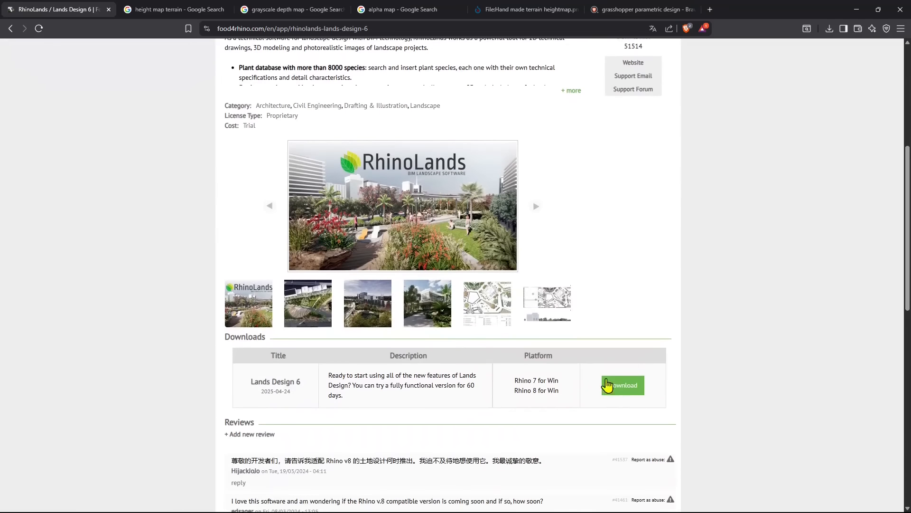
- Start the Lands Design 6 download, locate the lands_design_6_rhino installer in the DESIGN & ARCHITECTURE IN RHINO folder, and cancel saving
{"action": "left_click", "coordinate": [629, 390]}
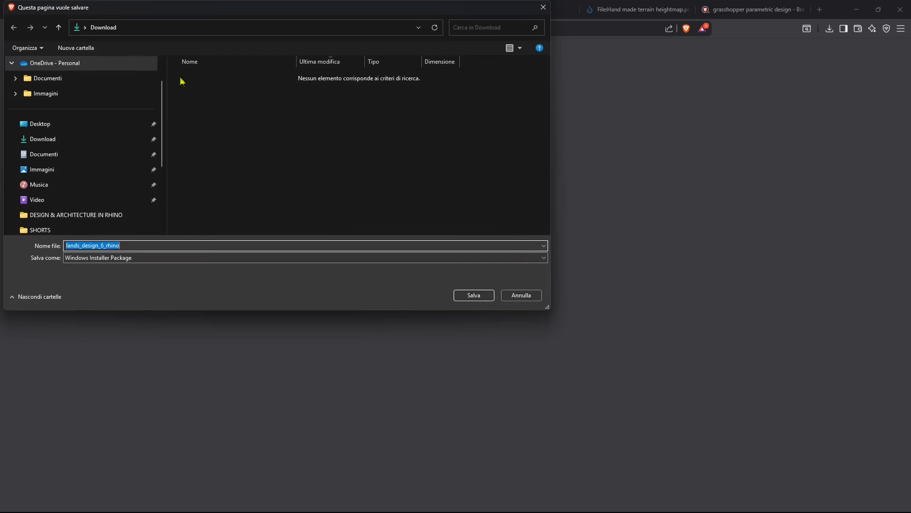
{"action": "left_click", "coordinate": [102, 215]}
{"action": "scroll", "coordinate": [240, 190], "scroll_direction": "down", "scroll_amount": 3}
{"action": "scroll", "coordinate": [242, 194], "scroll_direction": "up", "scroll_amount": 10}
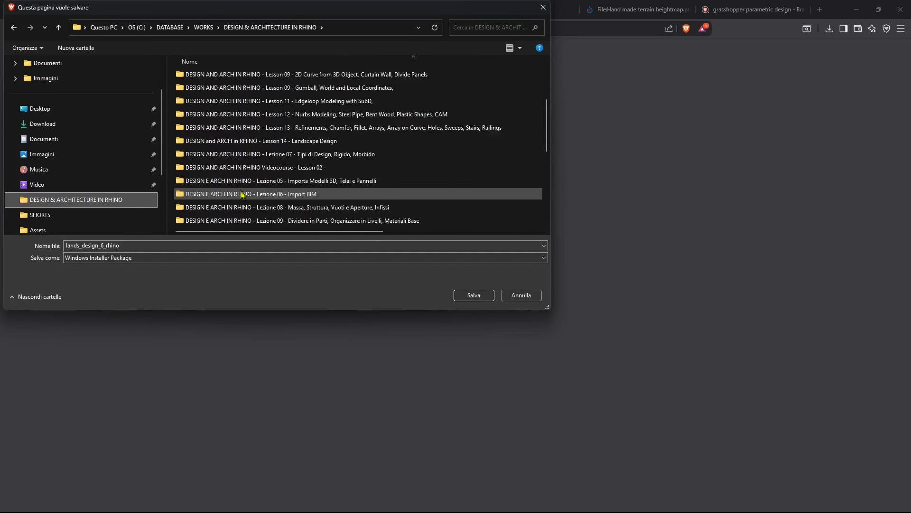
{"action": "double_click", "coordinate": [187, 75]}
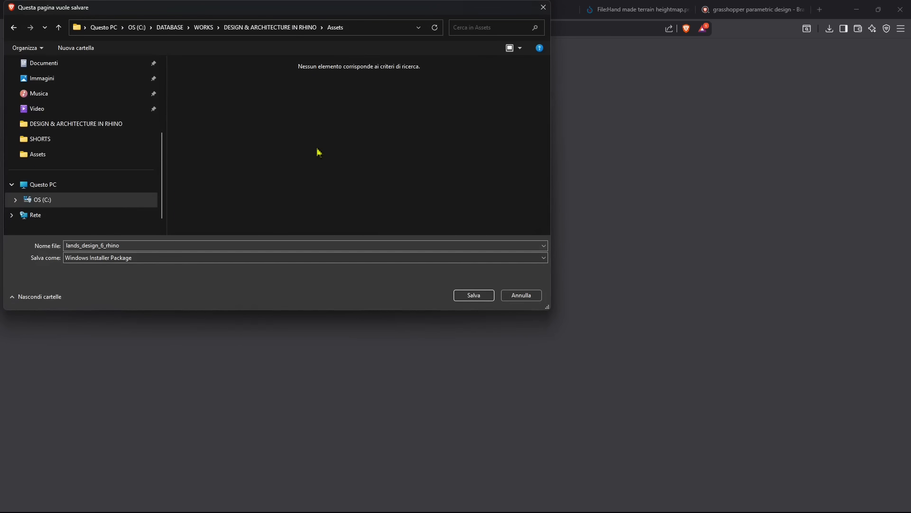
{"action": "key", "text": "alt+Left"}
{"action": "scroll", "coordinate": [316, 166], "scroll_direction": "down", "scroll_amount": 10}
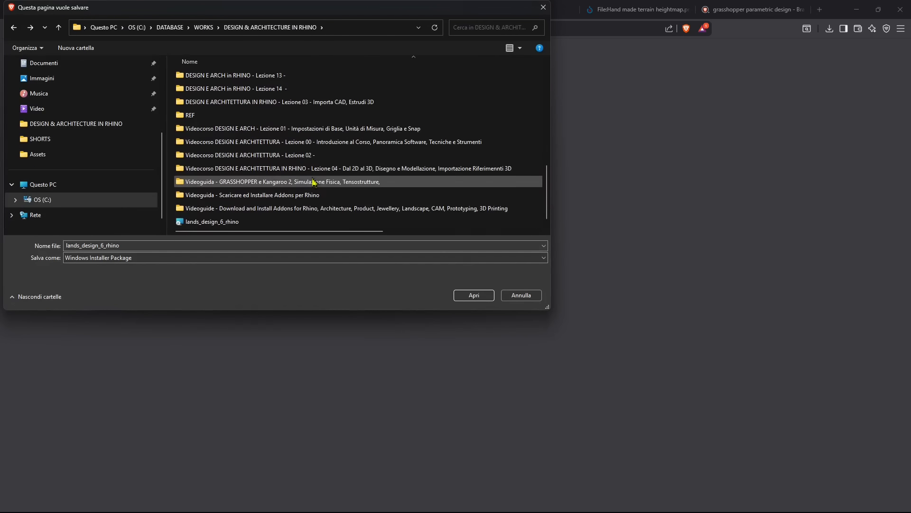
{"action": "left_click", "coordinate": [221, 225]}
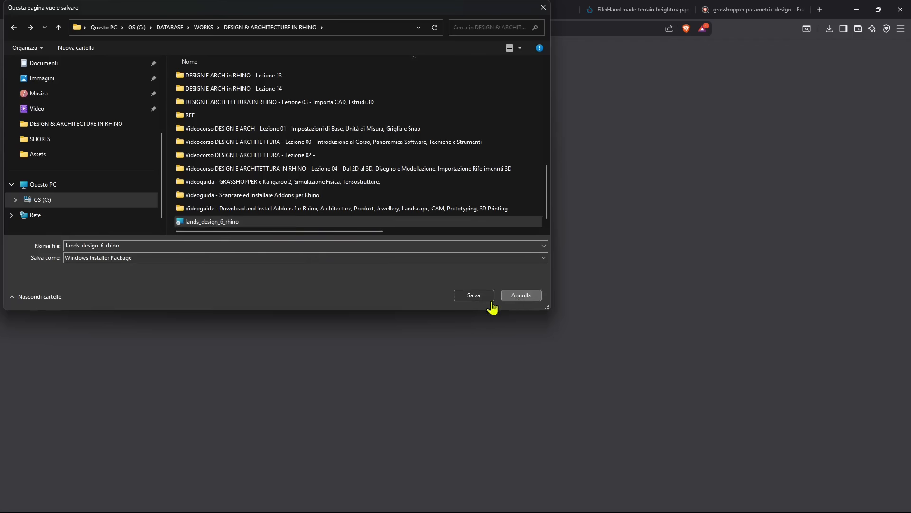
{"action": "left_click", "coordinate": [507, 297]}
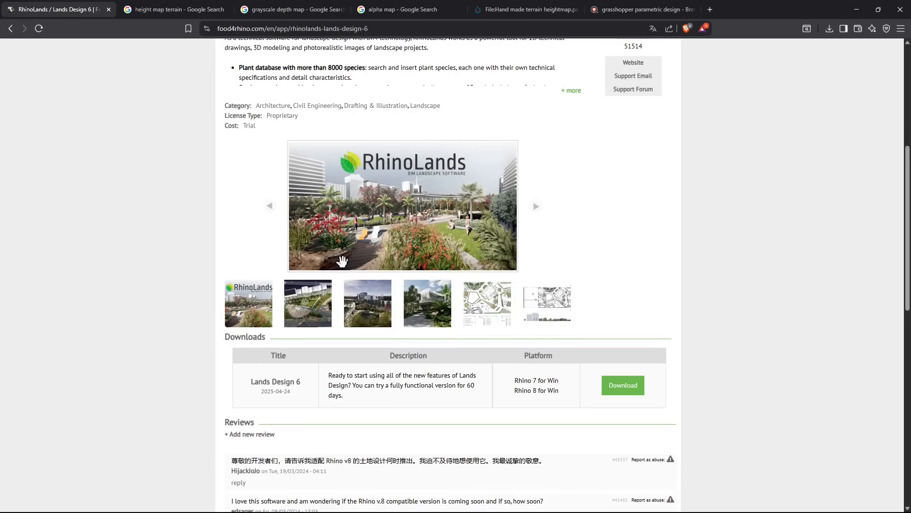
- Close the RhinoLands page, switch from the browser to Rhino, and maximize the Rhino window
{"action": "left_click", "coordinate": [109, 9]}
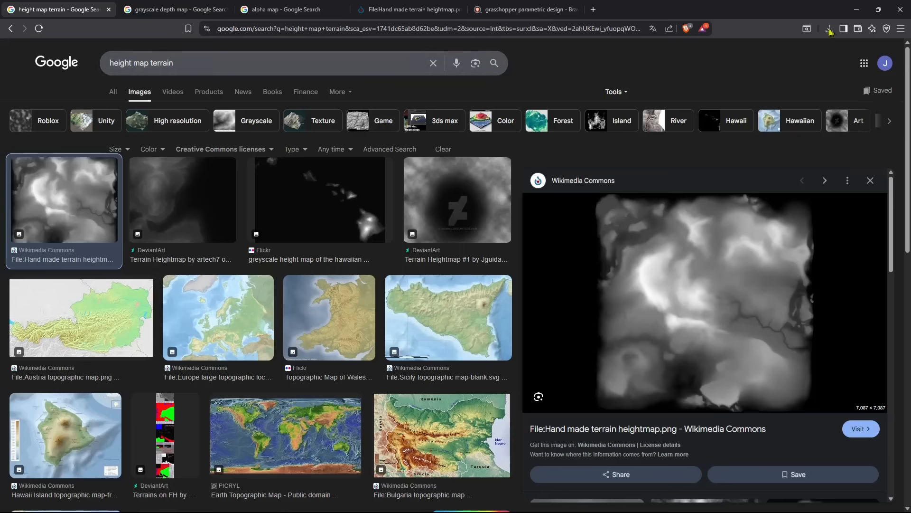
{"action": "left_click", "coordinate": [854, 12]}
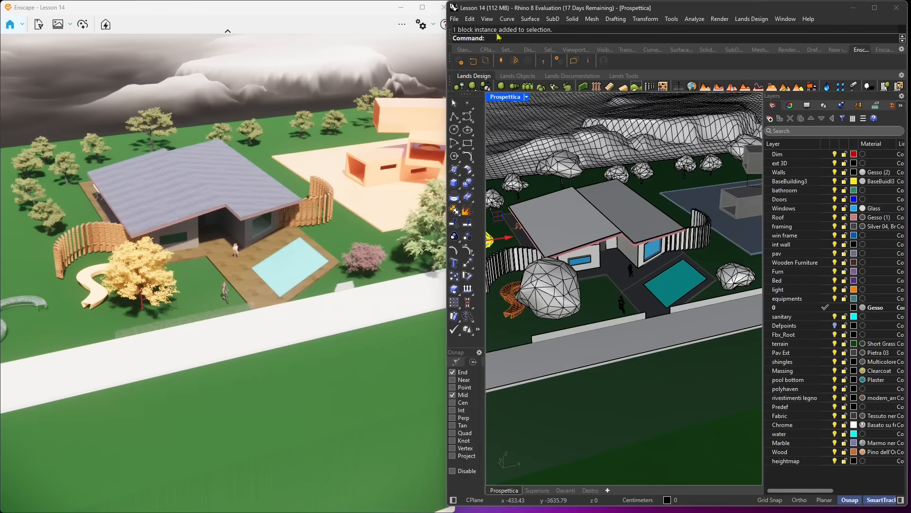
{"action": "double_click", "coordinate": [572, 11]}
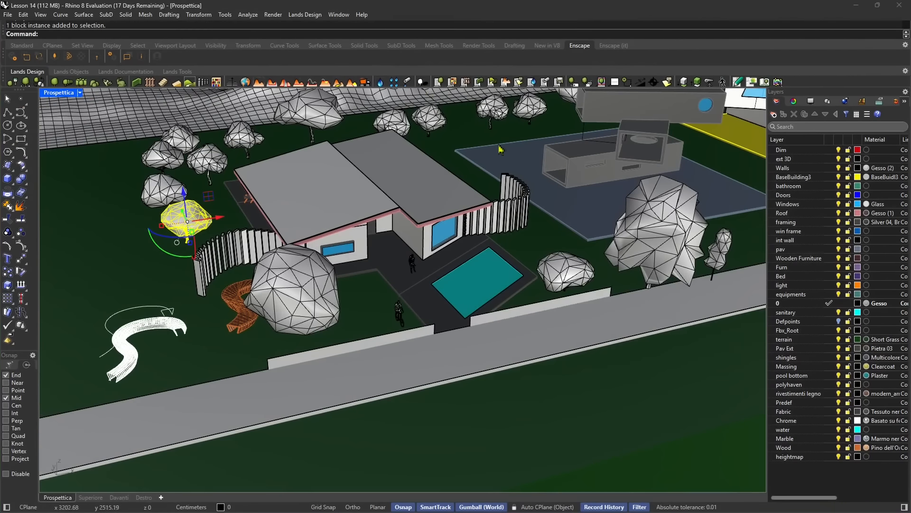
- Float and enlarge the Lands Design toolbar, and view the Insert plant dialog of the plant painting tool without inserting anything
{"action": "right_click_drag", "start_coordinate": [373, 285], "coordinate": [402, 264]}
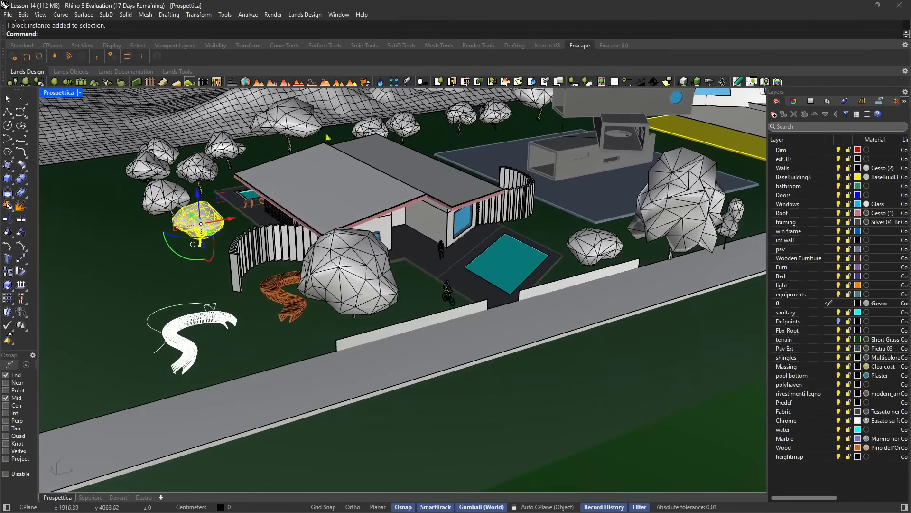
{"action": "left_click", "coordinate": [305, 16]}
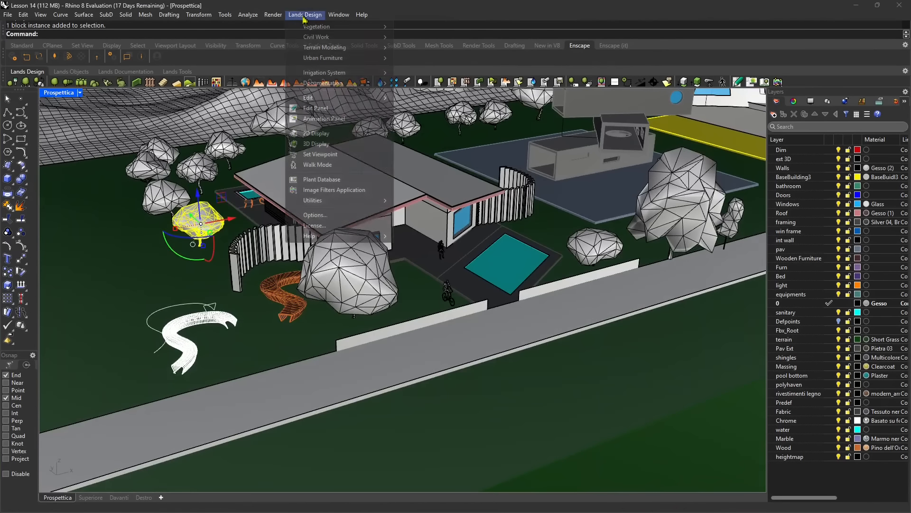
{"action": "left_click", "coordinate": [381, 6]}
{"action": "left_click_drag", "start_coordinate": [10, 87], "coordinate": [218, 175]}
{"action": "left_click_drag", "start_coordinate": [433, 200], "coordinate": [733, 285]}
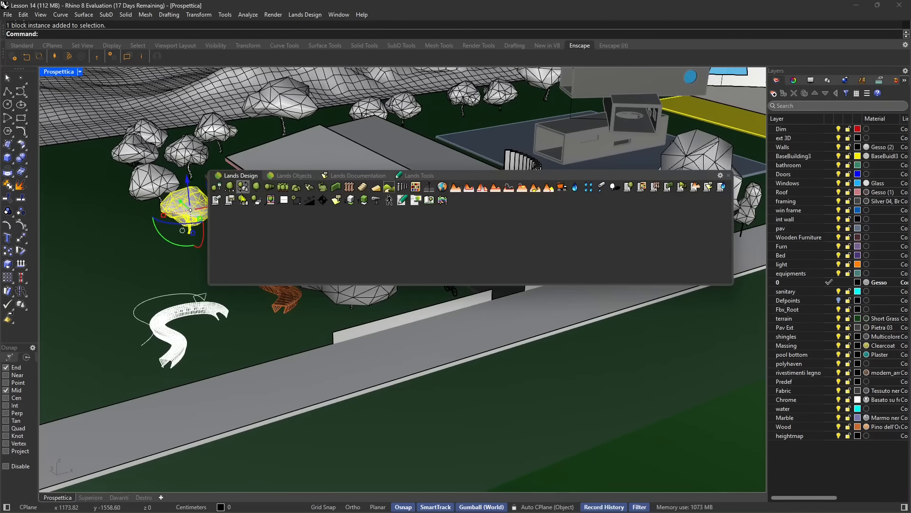
{"action": "left_click", "coordinate": [217, 188]}
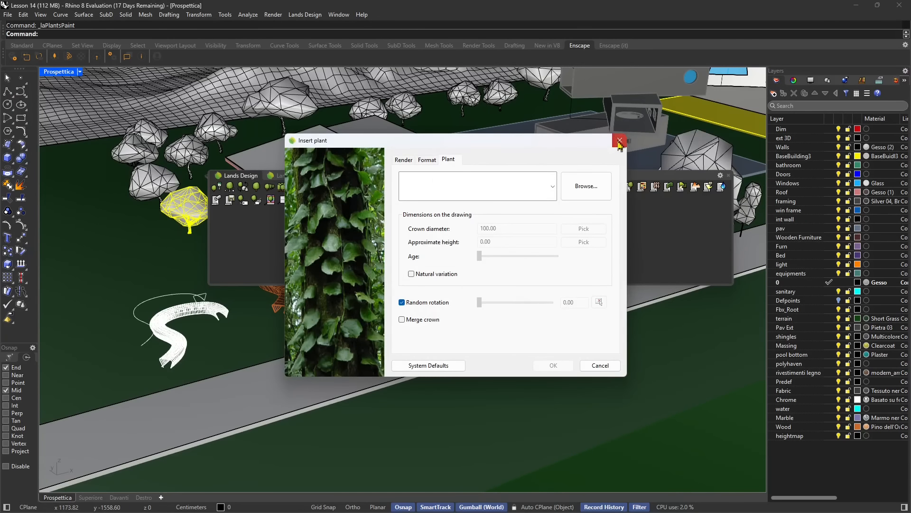
{"action": "left_click", "coordinate": [620, 140]}
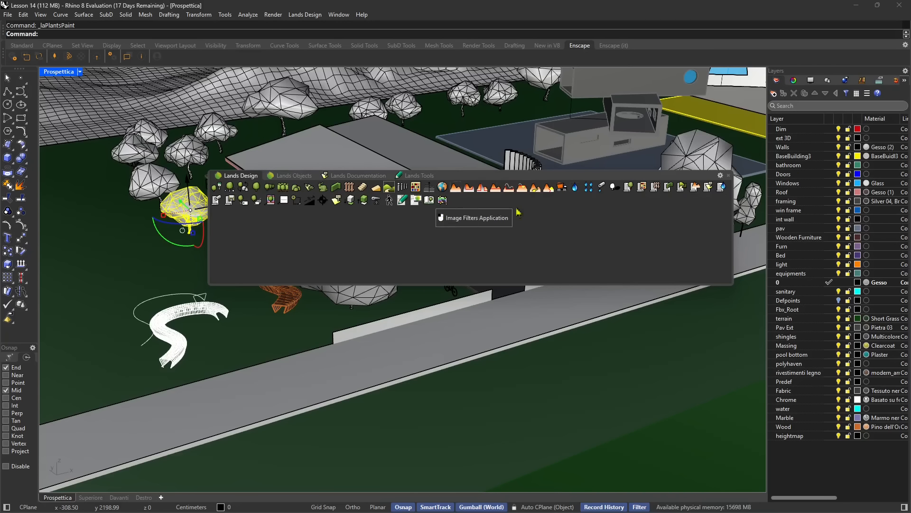
- Review the Lands Objects, Lands Documentation and Lands Tools collections, and close the floating toolbar
{"action": "left_click", "coordinate": [293, 175]}
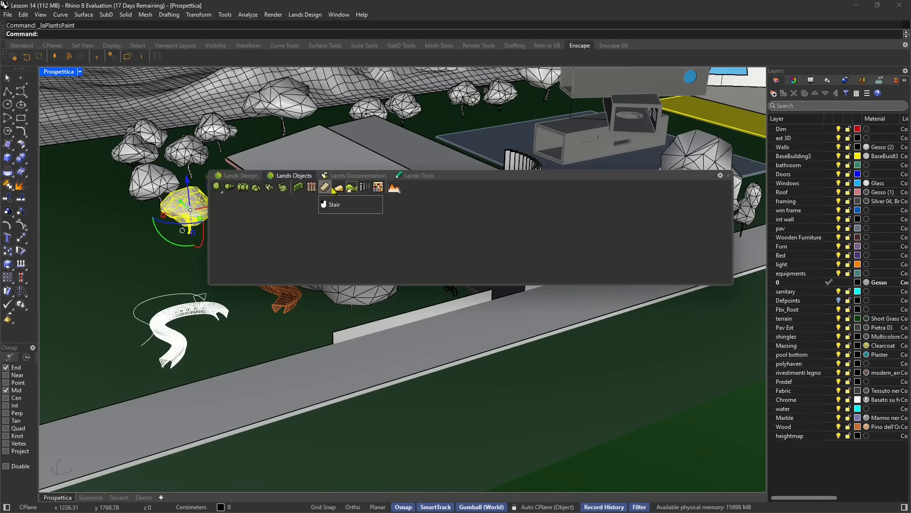
{"action": "left_click", "coordinate": [359, 177]}
{"action": "left_click", "coordinate": [425, 176]}
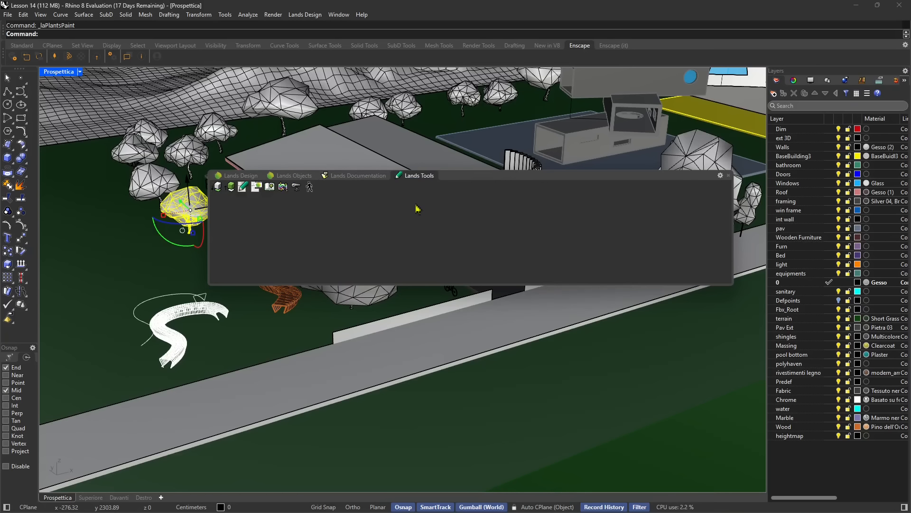
{"action": "left_click", "coordinate": [729, 176]}
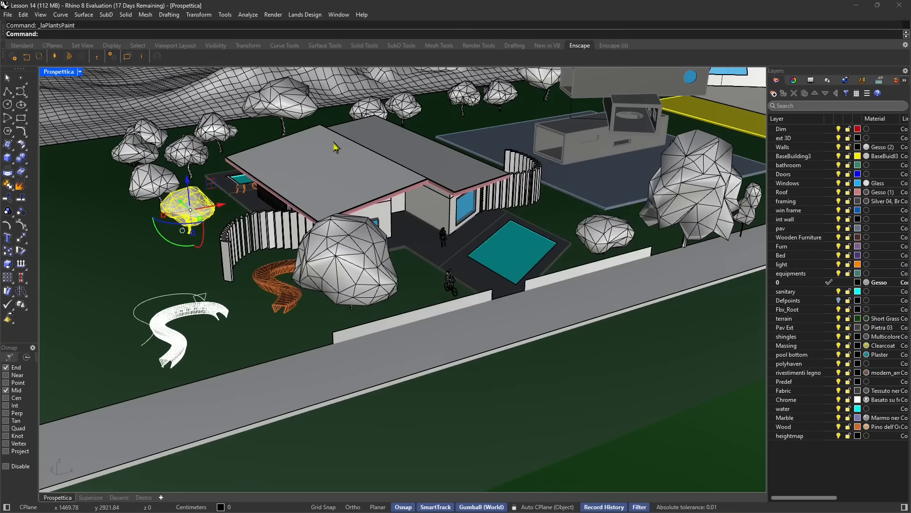
- Examine the landscape scene from the house and its trees out to the whole green site block and surrounding terrain
{"action": "right_click_drag", "start_coordinate": [335, 147], "coordinate": [284, 201]}
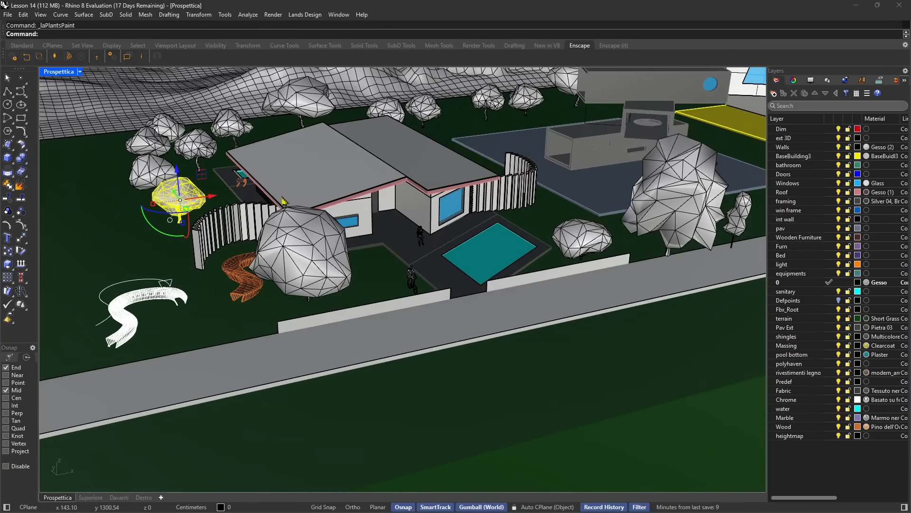
{"action": "scroll", "coordinate": [355, 271], "scroll_direction": "down", "scroll_amount": 3}
{"action": "scroll", "coordinate": [311, 199], "scroll_direction": "up", "scroll_amount": 2}
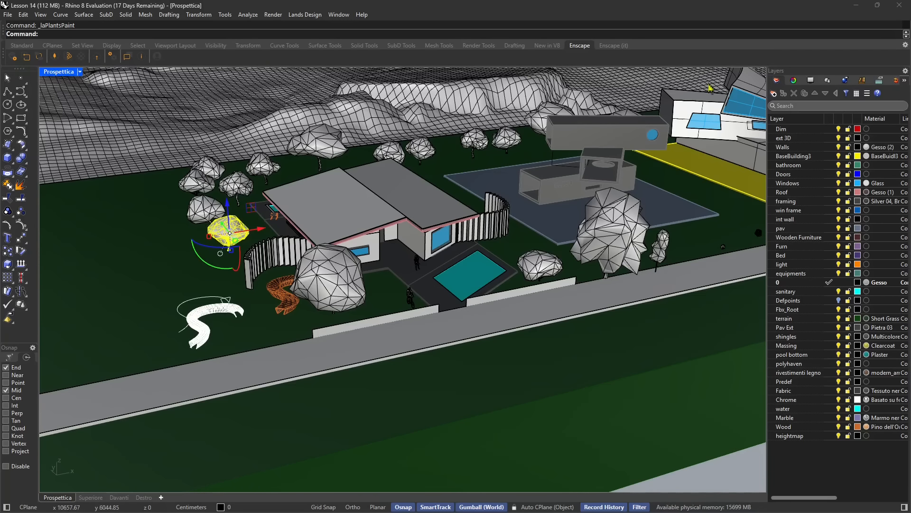
{"action": "scroll", "coordinate": [388, 347], "scroll_direction": "down", "scroll_amount": 3}
{"action": "right_click_drag", "start_coordinate": [366, 327], "coordinate": [337, 309]}
{"action": "scroll", "coordinate": [386, 237], "scroll_direction": "down", "scroll_amount": 2}
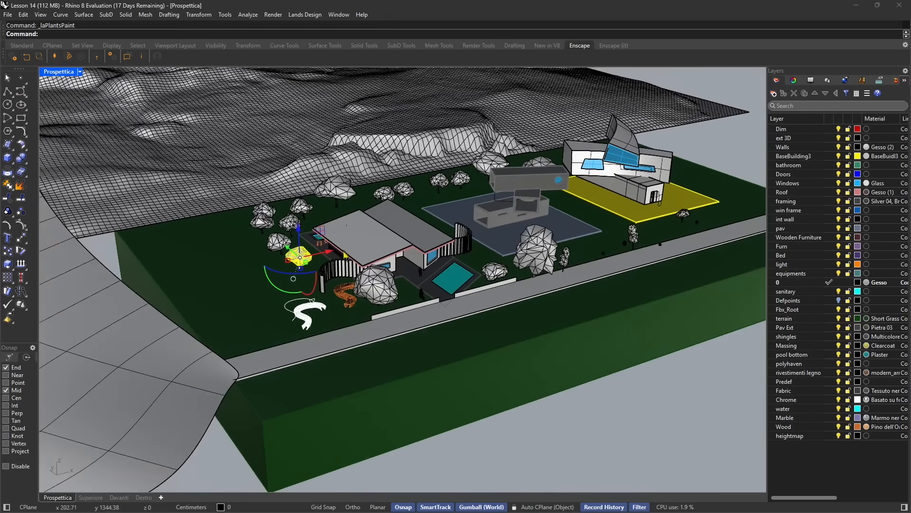
{"action": "left_click", "coordinate": [119, 260]}
{"action": "left_click", "coordinate": [113, 253]}
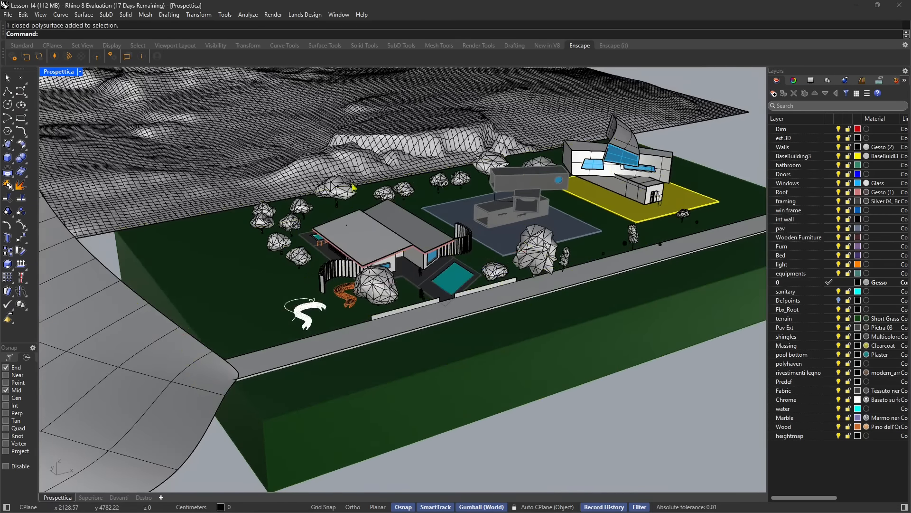
- Select the heightmap terrain mesh behind the site and examine its overall relief
{"action": "right_click_drag", "start_coordinate": [350, 188], "coordinate": [314, 239]}
{"action": "left_click", "coordinate": [276, 184]}
{"action": "scroll", "coordinate": [366, 223], "scroll_direction": "down", "scroll_amount": 6}
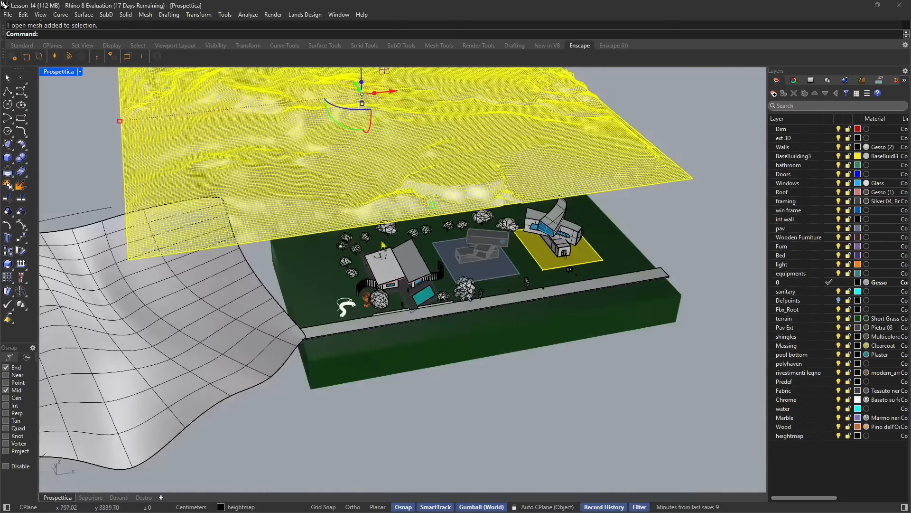
{"action": "right_click_drag", "start_coordinate": [228, 200], "coordinate": [305, 233]}
{"action": "right_click_drag", "start_coordinate": [305, 233], "coordinate": [467, 232], "text": "shift"}
{"action": "mouse_move", "coordinate": [324, 177]}
{"action": "left_mouse_down"}
{"action": "mouse_move", "coordinate": [302, 172]}
{"action": "mouse_move", "coordinate": [319, 181]}
{"action": "left_mouse_up"}
{"action": "scroll", "coordinate": [405, 238], "scroll_direction": "up", "scroll_amount": 4}
{"action": "right_click_drag", "start_coordinate": [405, 237], "coordinate": [369, 215]}
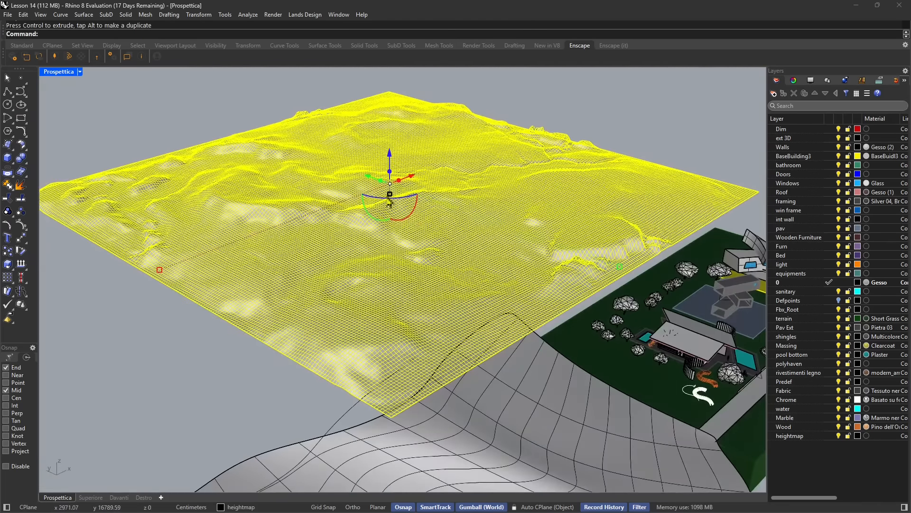
{"action": "mouse_move", "coordinate": [389, 203]}
{"action": "left_mouse_down"}
{"action": "mouse_move", "coordinate": [387, 223]}
{"action": "mouse_move", "coordinate": [393, 191]}
{"action": "mouse_move", "coordinate": [403, 281]}
{"action": "mouse_move", "coordinate": [398, 194]}
{"action": "left_mouse_up"}
{"action": "key", "text": "Escape"}
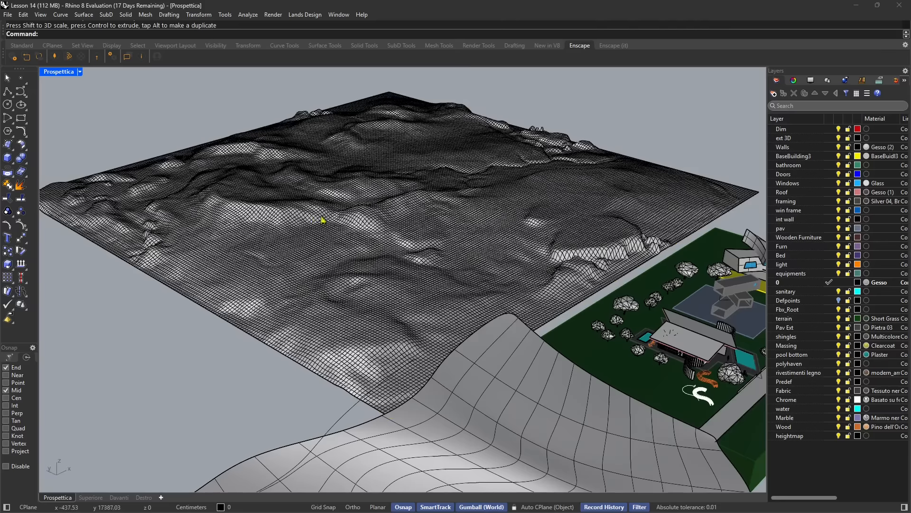
- Inspect the heightmap mesh's grid and slopes where it meets the edge of the landscape site
{"action": "scroll", "coordinate": [362, 242], "scroll_direction": "down", "scroll_amount": 3}
{"action": "scroll", "coordinate": [505, 264], "scroll_direction": "up", "scroll_amount": 6}
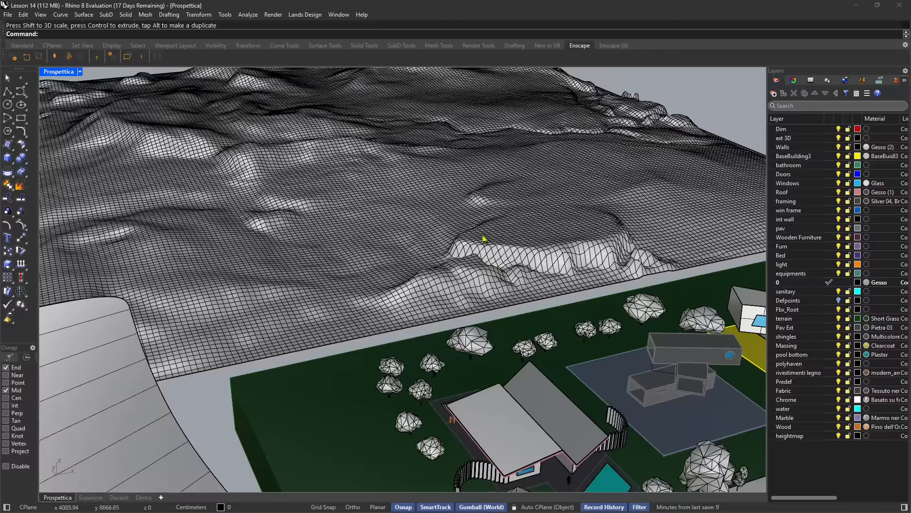
{"action": "left_click", "coordinate": [379, 240]}
{"action": "right_click_drag", "start_coordinate": [379, 241], "coordinate": [488, 251]}
{"action": "scroll", "coordinate": [489, 251], "scroll_direction": "down", "scroll_amount": 4}
{"action": "left_click", "coordinate": [630, 151]}
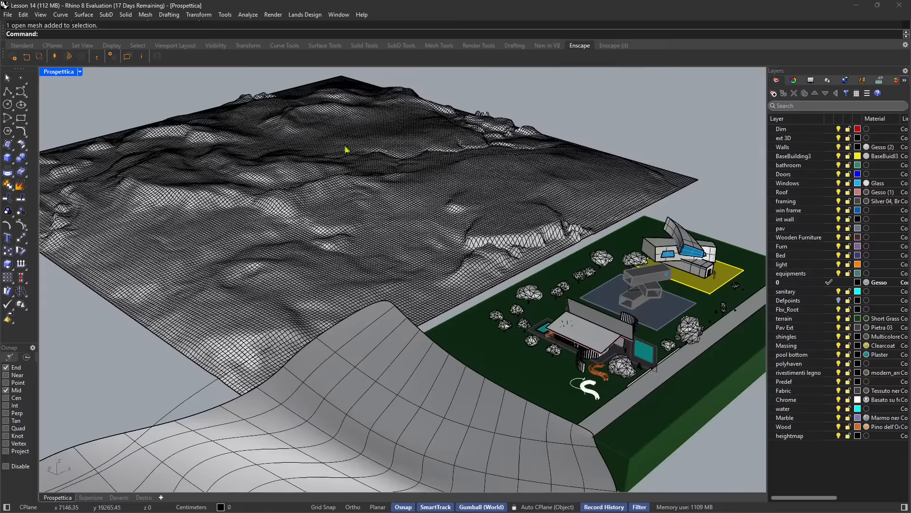
- Switch the perspective viewport to Rendered display and examine the grayscale image mapped on the heightmap mesh
{"action": "left_click", "coordinate": [80, 72]}
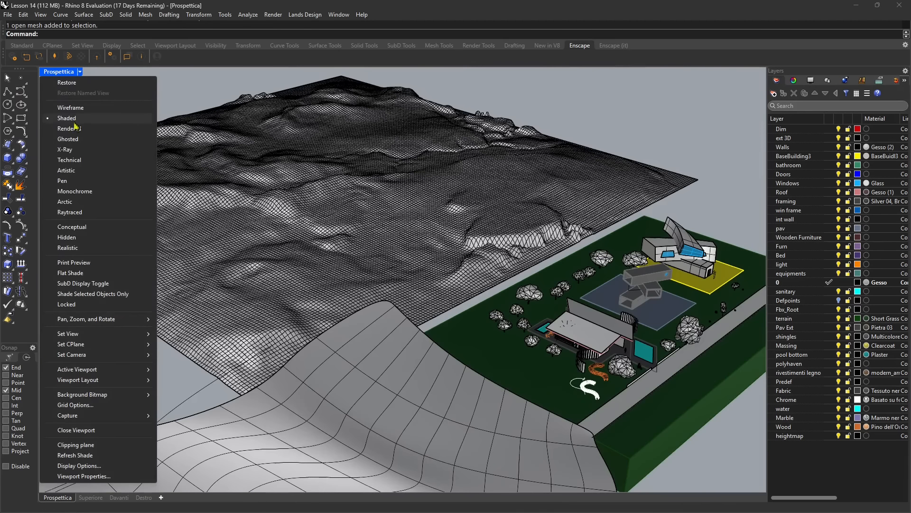
{"action": "left_click", "coordinate": [75, 128]}
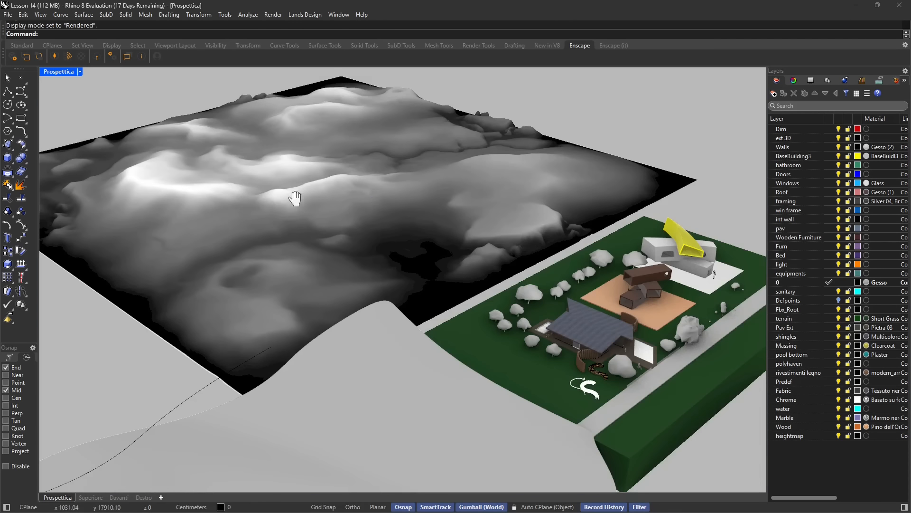
{"action": "right_click_drag", "start_coordinate": [295, 198], "coordinate": [357, 210], "text": "shift"}
{"action": "left_click", "coordinate": [365, 197]}
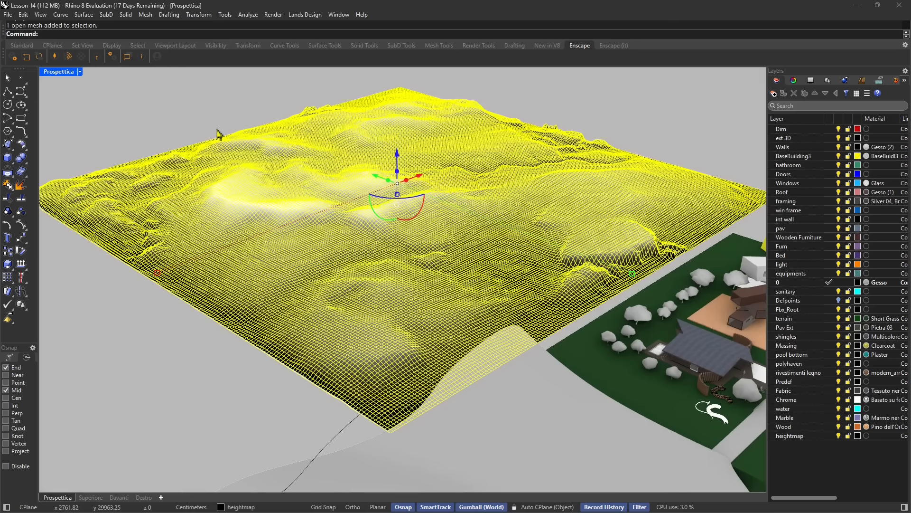
{"action": "key", "text": "Escape"}
- Delete the heightmap terrain mesh and the wavy SubD terrain surface beside the site
{"action": "mouse_move", "coordinate": [485, 218]}
{"action": "right_mouse_down"}
{"action": "mouse_move", "coordinate": [447, 236]}
{"action": "mouse_move", "coordinate": [392, 238]}
{"action": "mouse_move", "coordinate": [411, 267]}
{"action": "mouse_move", "coordinate": [449, 289]}
{"action": "mouse_move", "coordinate": [488, 278]}
{"action": "mouse_move", "coordinate": [522, 259]}
{"action": "mouse_move", "coordinate": [529, 209]}
{"action": "mouse_move", "coordinate": [551, 181]}
{"action": "mouse_move", "coordinate": [592, 181]}
{"action": "mouse_move", "coordinate": [488, 219]}
{"action": "mouse_move", "coordinate": [400, 226]}
{"action": "right_mouse_up"}
{"action": "scroll", "coordinate": [400, 226], "scroll_direction": "down", "scroll_amount": 5}
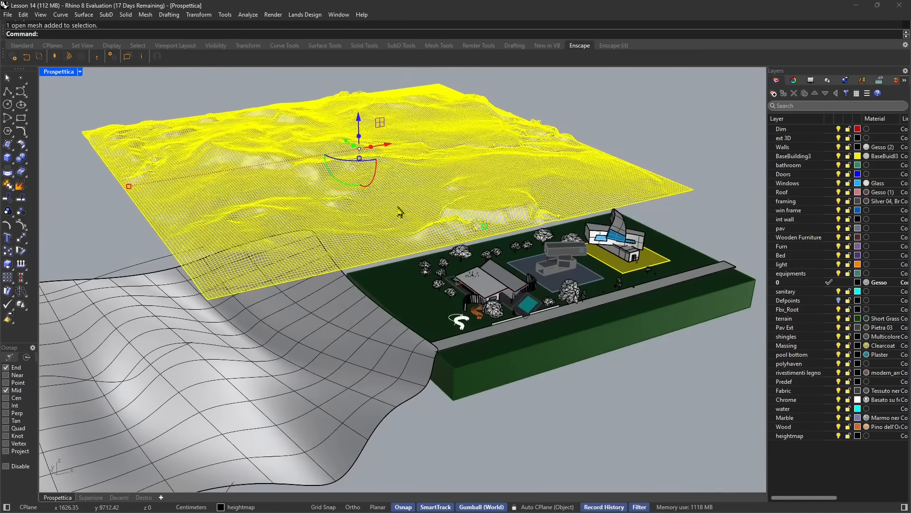
{"action": "mouse_move", "coordinate": [401, 212]}
{"action": "right_mouse_down"}
{"action": "mouse_move", "coordinate": [401, 272]}
{"action": "mouse_move", "coordinate": [415, 292]}
{"action": "mouse_move", "coordinate": [383, 330]}
{"action": "mouse_move", "coordinate": [454, 315]}
{"action": "right_mouse_up"}
{"action": "key", "text": "Delete"}
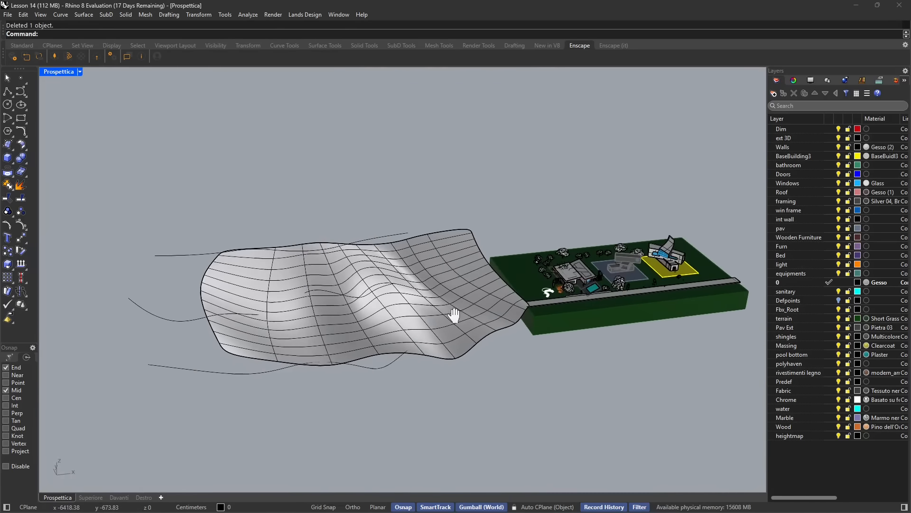
{"action": "right_click_drag", "start_coordinate": [387, 345], "coordinate": [397, 338]}
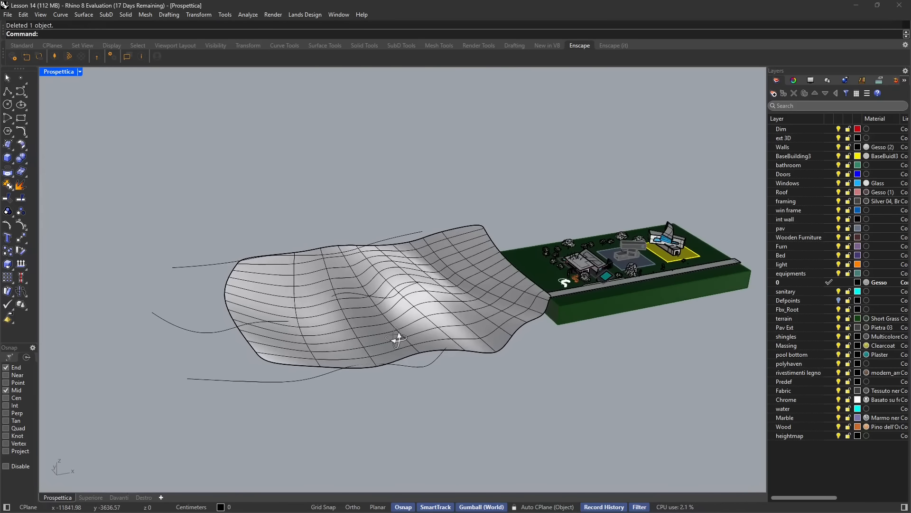
{"action": "left_click", "coordinate": [406, 350]}
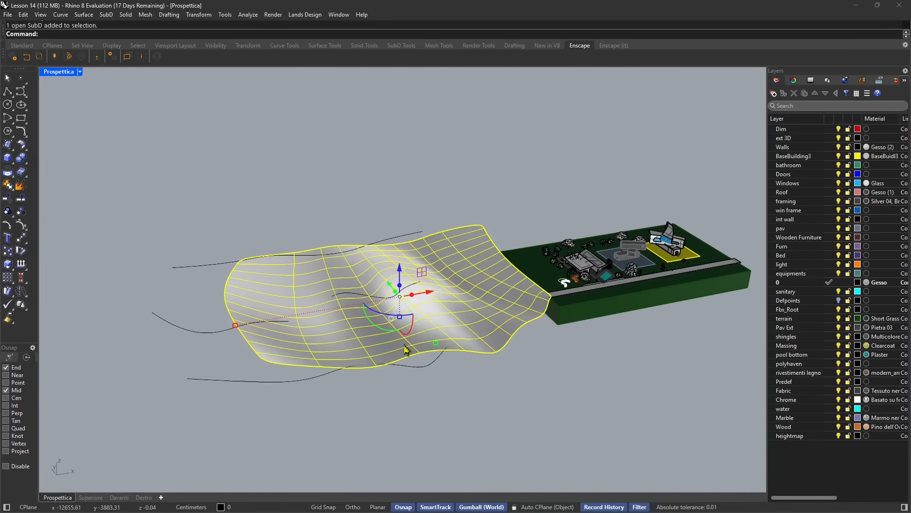
{"action": "key", "text": "Delete"}
- Inspect the control points of the rearmost terrain profile curve
{"action": "left_click", "coordinate": [328, 250]}
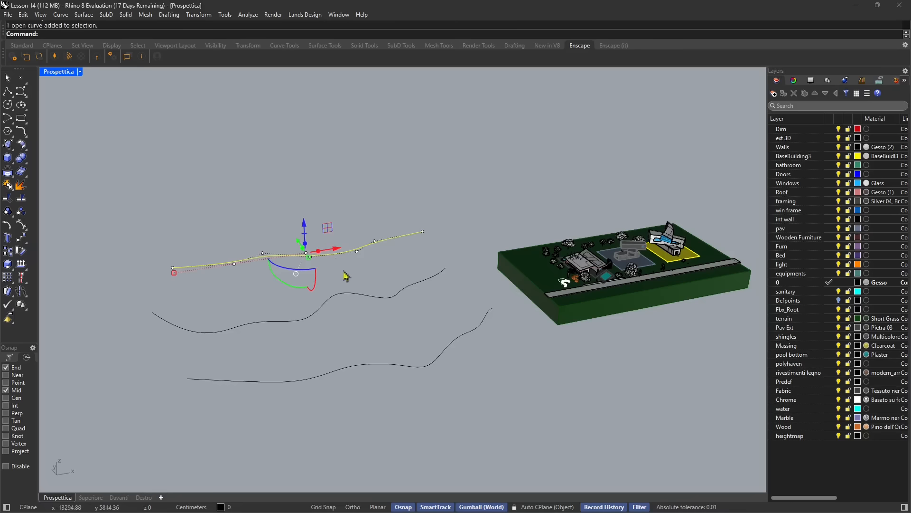
{"action": "key", "text": "F10"}
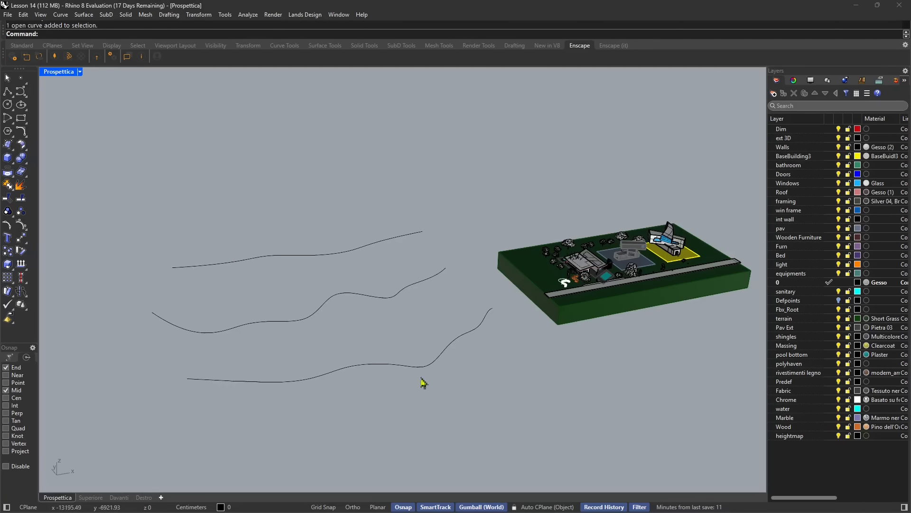
- Examine the terrain profile curves beside the site and the row of lounge chairs by the house's pool
{"action": "right_click_drag", "start_coordinate": [304, 317], "coordinate": [343, 316]}
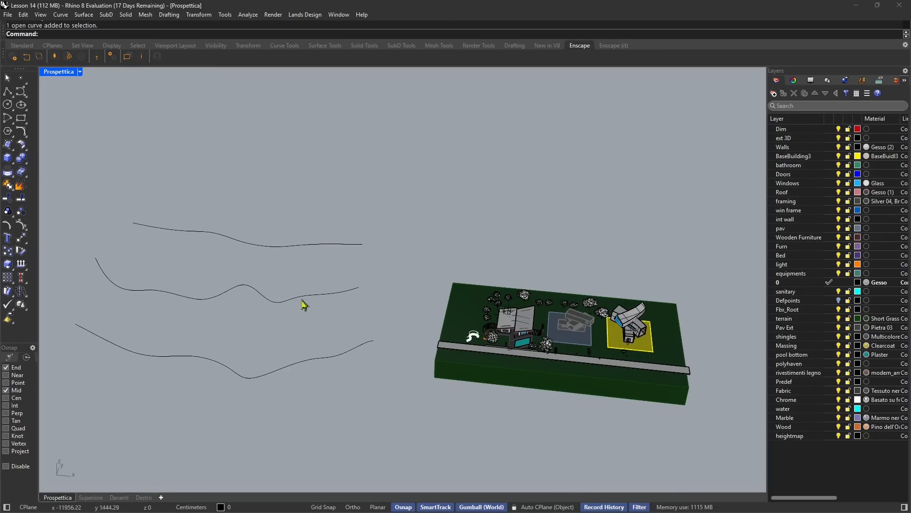
{"action": "scroll", "coordinate": [420, 356], "scroll_direction": "up", "scroll_amount": 2}
{"action": "right_click_drag", "start_coordinate": [445, 340], "coordinate": [455, 303]}
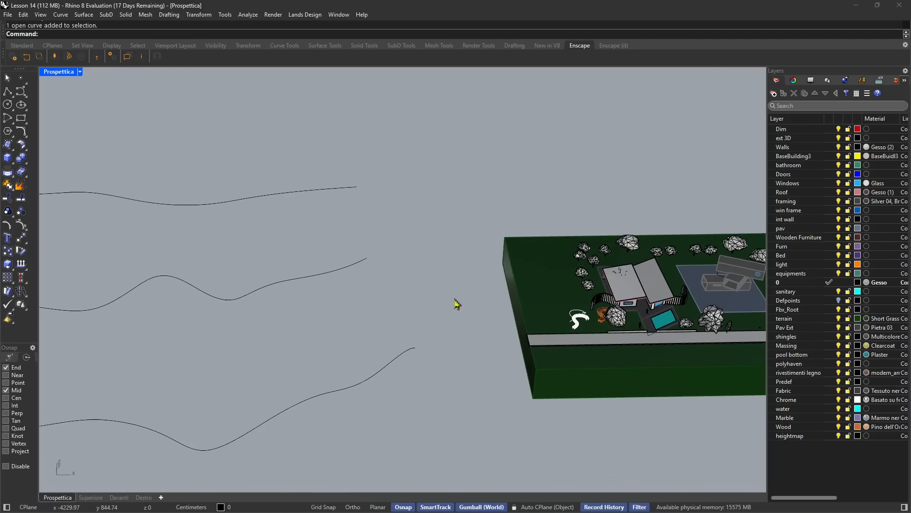
{"action": "right_click_drag", "start_coordinate": [529, 299], "coordinate": [433, 300]}
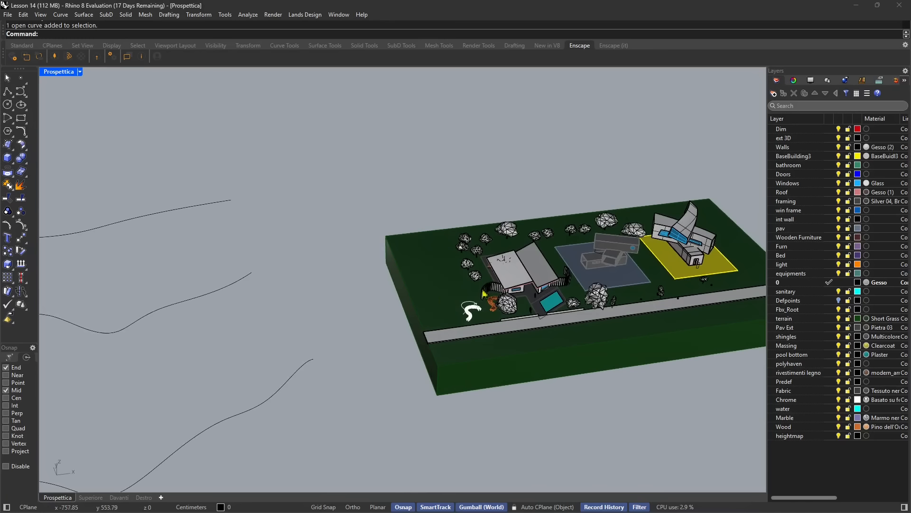
{"action": "scroll", "coordinate": [522, 291], "scroll_direction": "up", "scroll_amount": 4}
{"action": "right_click_drag", "start_coordinate": [515, 294], "coordinate": [374, 261]}
{"action": "scroll", "coordinate": [429, 304], "scroll_direction": "up", "scroll_amount": 3}
{"action": "scroll", "coordinate": [430, 303], "scroll_direction": "up", "scroll_amount": 4}
{"action": "scroll", "coordinate": [374, 261], "scroll_direction": "up", "scroll_amount": 8}
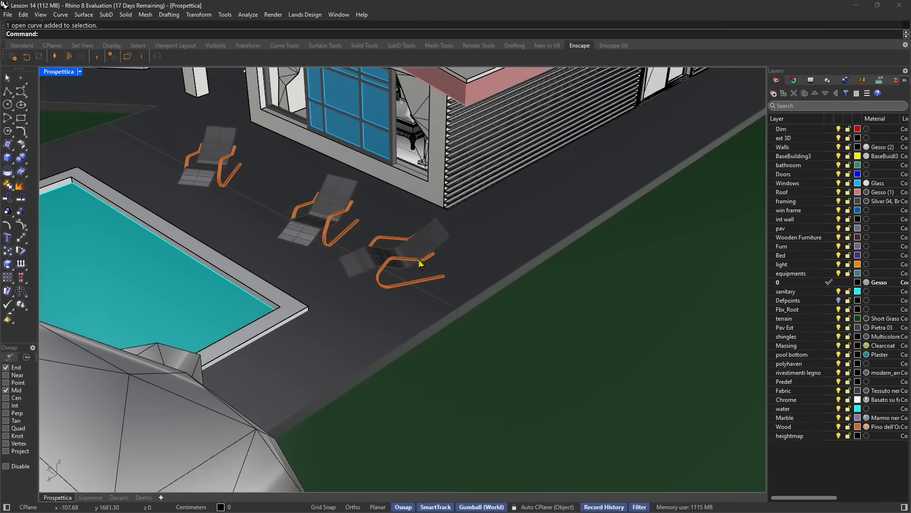
- Inspect the poolside lounge chairs, the round table with its chairs and a cladding slat of the house by selecting them
{"action": "left_click", "coordinate": [422, 247]}
{"action": "left_click", "coordinate": [335, 213]}
{"action": "left_click", "coordinate": [401, 260]}
{"action": "right_click_drag", "start_coordinate": [287, 274], "coordinate": [280, 300]}
{"action": "left_click", "coordinate": [449, 133]}
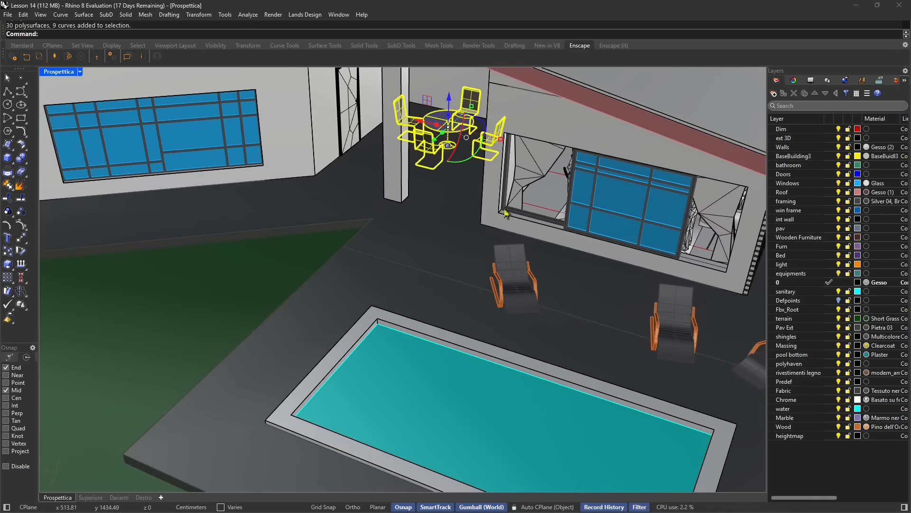
{"action": "scroll", "coordinate": [506, 214], "scroll_direction": "down", "scroll_amount": 4}
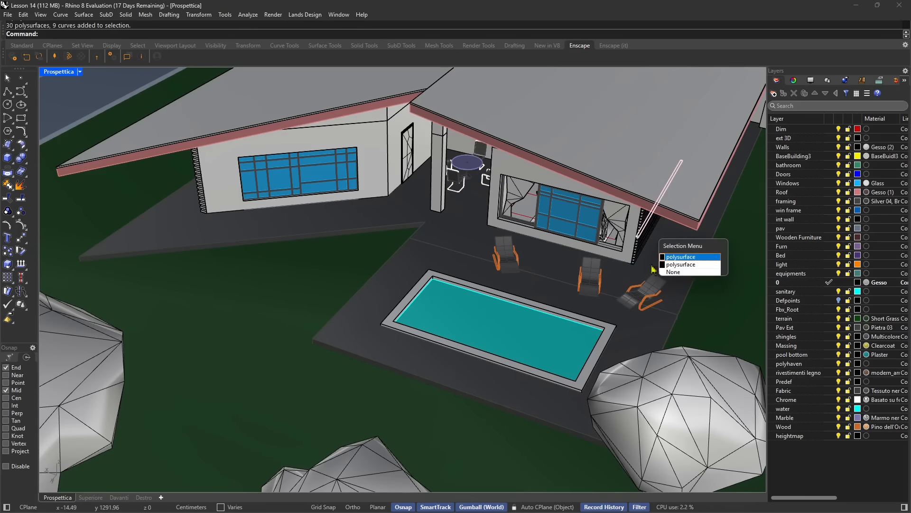
{"action": "left_click", "coordinate": [688, 266]}
{"action": "right_click_drag", "start_coordinate": [687, 266], "coordinate": [467, 182]}
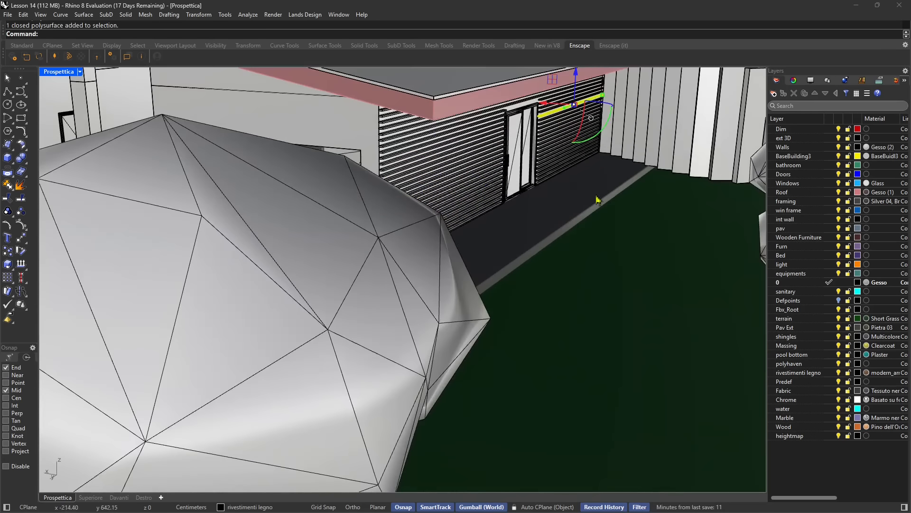
- Examine the neighbouring buildings, the surrounding trees and the curved benches across the landscape site
{"action": "scroll", "coordinate": [587, 207], "scroll_direction": "down", "scroll_amount": 10}
{"action": "right_click_drag", "start_coordinate": [616, 221], "coordinate": [475, 232]}
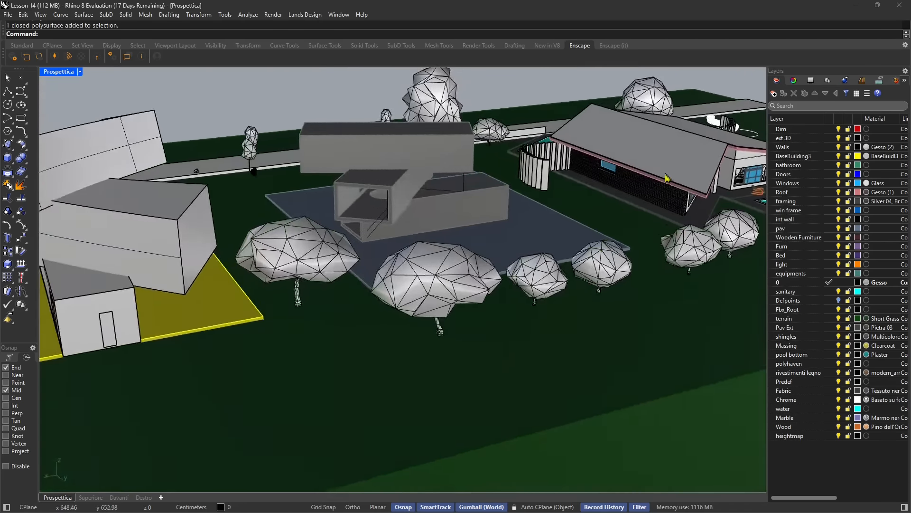
{"action": "scroll", "coordinate": [663, 178], "scroll_direction": "up", "scroll_amount": 7}
{"action": "scroll", "coordinate": [543, 238], "scroll_direction": "down", "scroll_amount": 8}
{"action": "key", "text": "Escape"}
{"action": "right_click_drag", "start_coordinate": [354, 227], "coordinate": [626, 261]}
{"action": "right_click_drag", "start_coordinate": [413, 247], "coordinate": [582, 323], "text": "shift"}
{"action": "scroll", "coordinate": [424, 223], "scroll_direction": "up", "scroll_amount": 8}
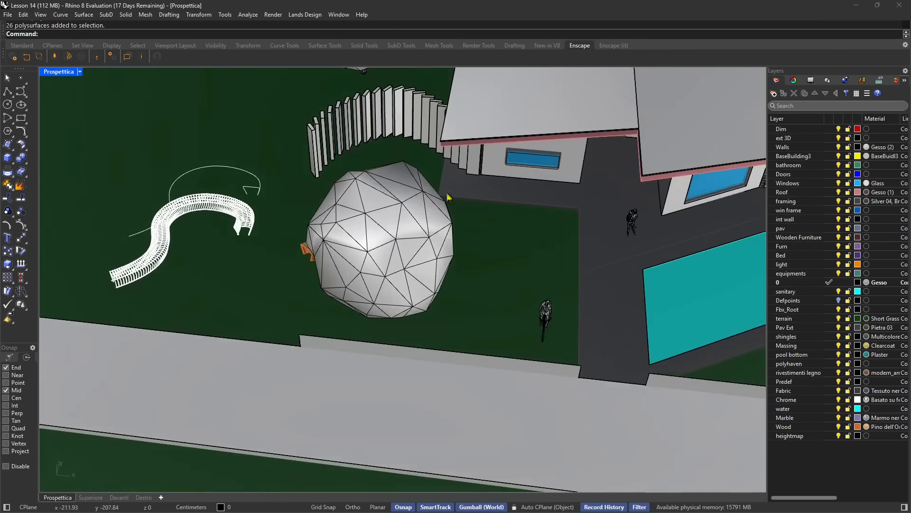
{"action": "right_click_drag", "start_coordinate": [449, 198], "coordinate": [399, 260], "text": "shift"}
- Select the outermost lounge chair in the row beside the pool on the slatted side of the house
{"action": "scroll", "coordinate": [285, 256], "scroll_direction": "up", "scroll_amount": 5}
{"action": "right_click_drag", "start_coordinate": [285, 257], "coordinate": [359, 263], "text": "shift"}
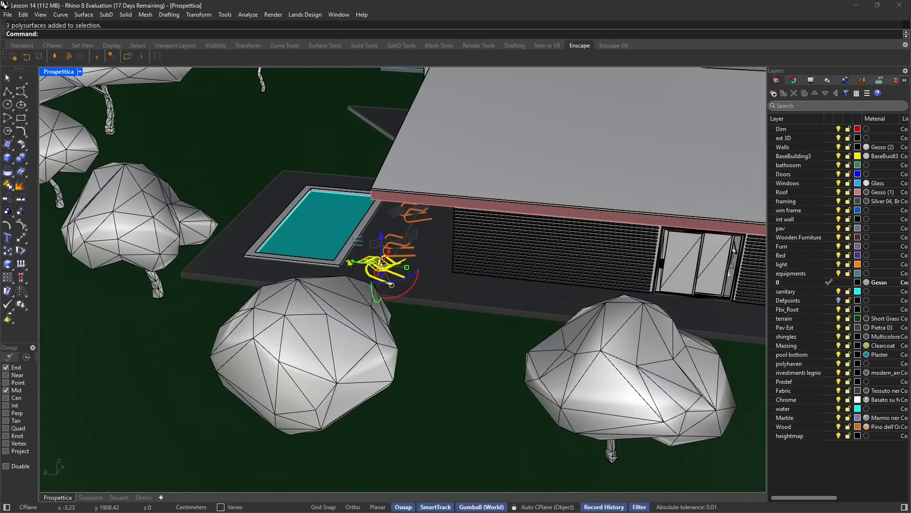
{"action": "scroll", "coordinate": [308, 245], "scroll_direction": "down", "scroll_amount": 4}
{"action": "right_click_drag", "start_coordinate": [448, 296], "coordinate": [425, 271]}
{"action": "right_click_drag", "start_coordinate": [425, 271], "coordinate": [349, 250], "text": "shift"}
{"action": "scroll", "coordinate": [385, 259], "scroll_direction": "down", "scroll_amount": 5}
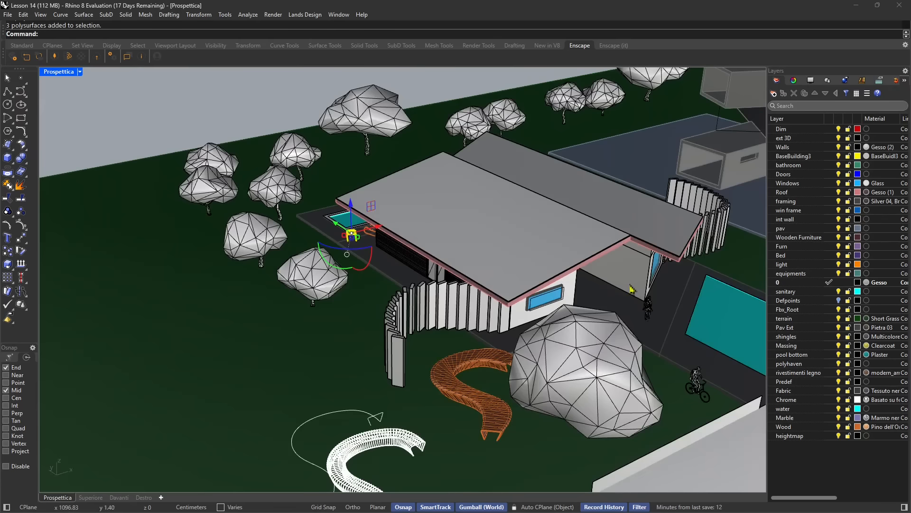
{"action": "right_click_drag", "start_coordinate": [634, 270], "coordinate": [610, 276]}
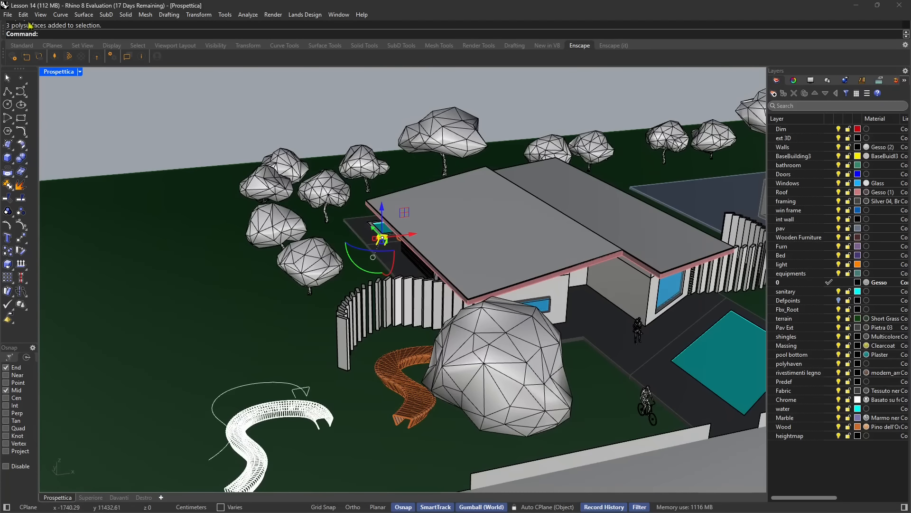
- Review the existing Elementi Lignei, Sdraio and Tavolo e Sedia files in the Assets folder through Export Selected, then cancel
{"action": "left_click", "coordinate": [7, 14]}
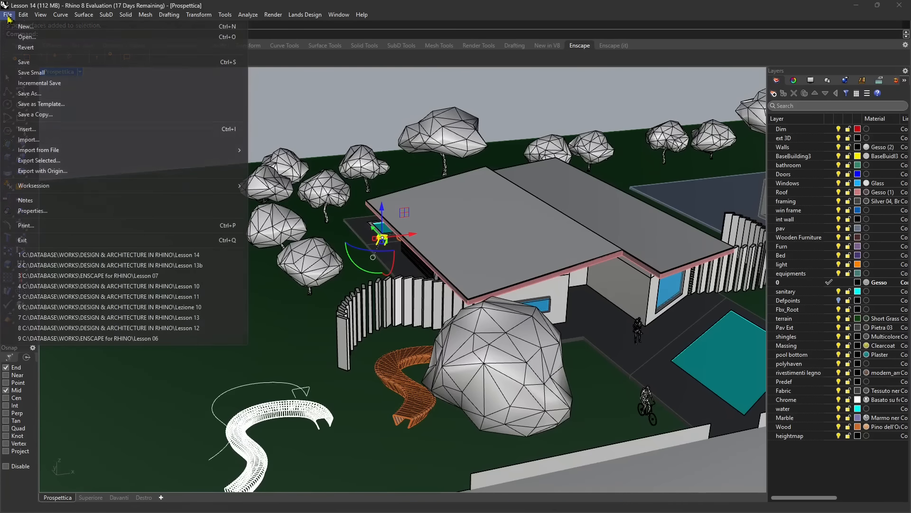
{"action": "left_click", "coordinate": [62, 162]}
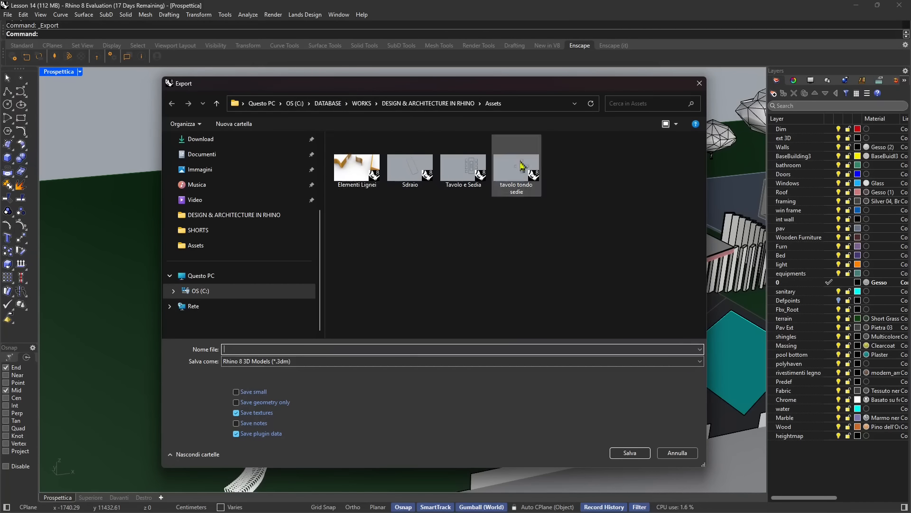
{"action": "mouse_move", "coordinate": [530, 86]}
{"action": "left_mouse_down"}
{"action": "mouse_move", "coordinate": [135, 303]}
{"action": "mouse_move", "coordinate": [217, 230]}
{"action": "mouse_move", "coordinate": [531, 86]}
{"action": "left_mouse_up"}
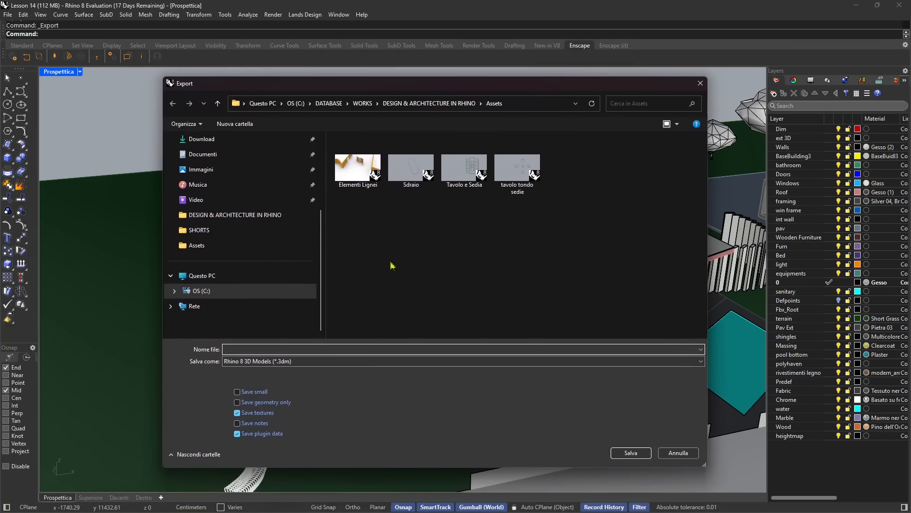
{"action": "left_click", "coordinate": [359, 185]}
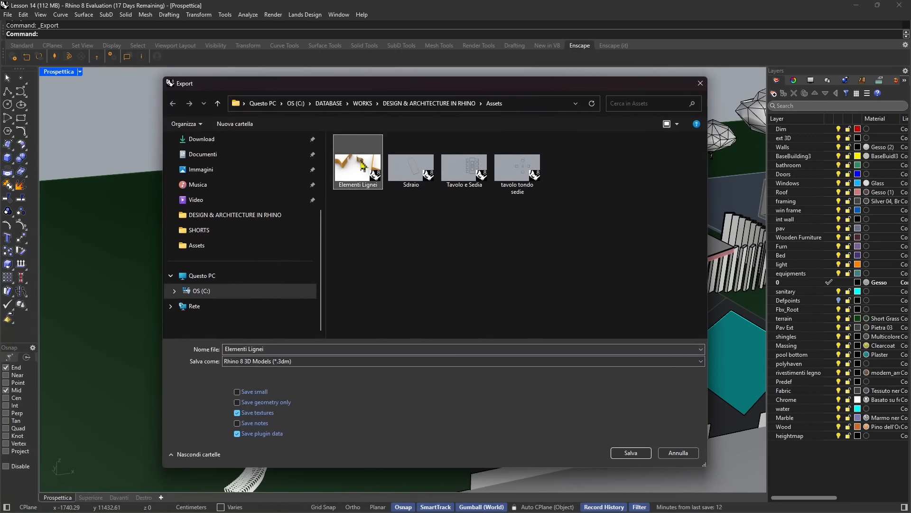
{"action": "left_click", "coordinate": [420, 179]}
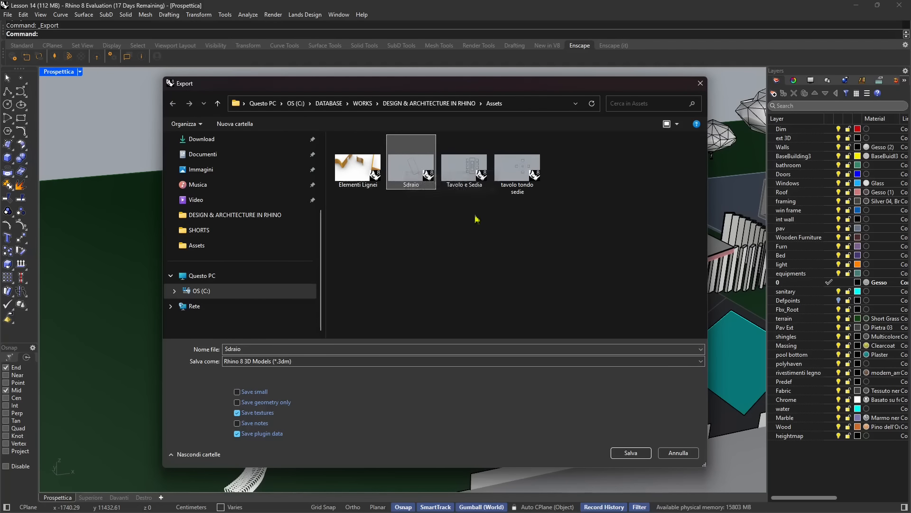
{"action": "left_click", "coordinate": [472, 180]}
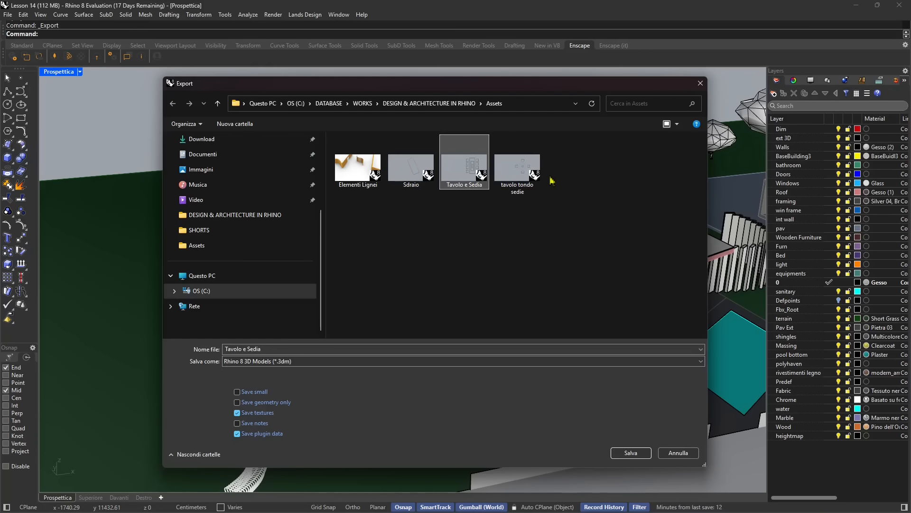
{"action": "left_click", "coordinate": [699, 84]}
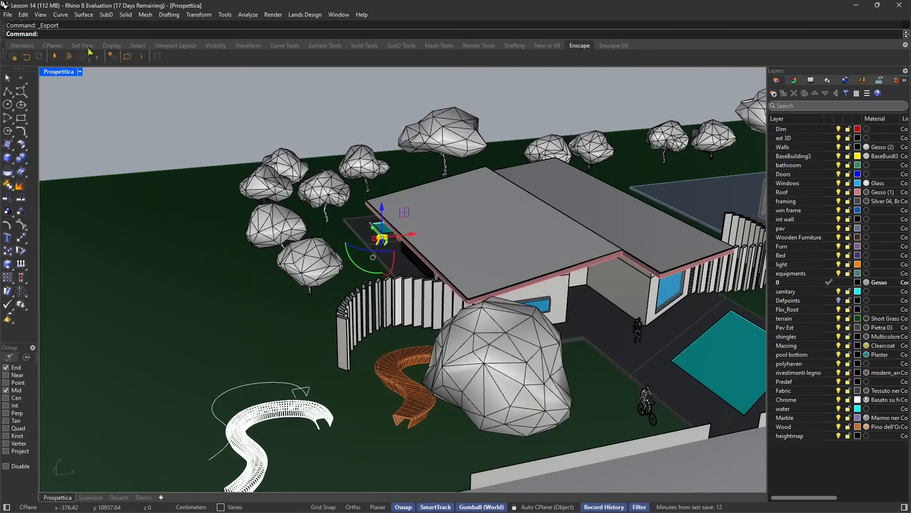
- Export the selected lounge chair as the Rhino 8 model Sdraio in the Assets folder, replacing the existing file
{"action": "left_click", "coordinate": [8, 14]}
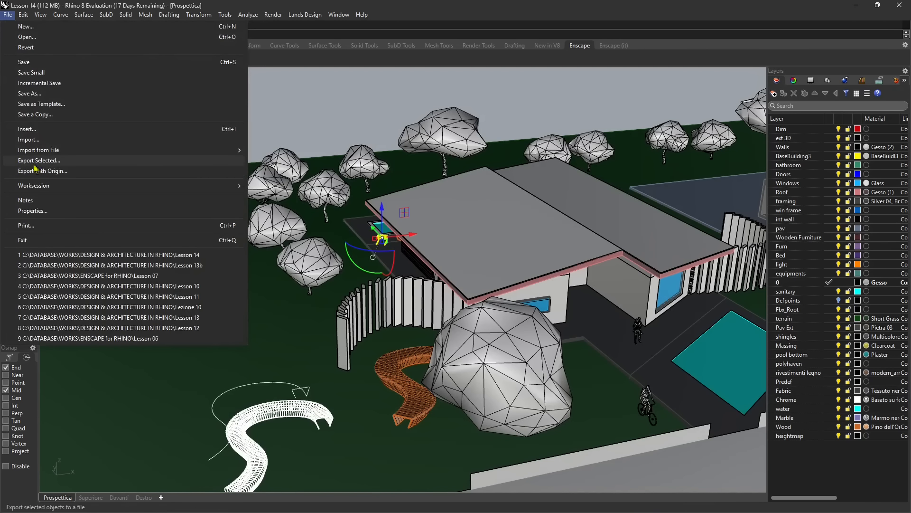
{"action": "left_click", "coordinate": [53, 163]}
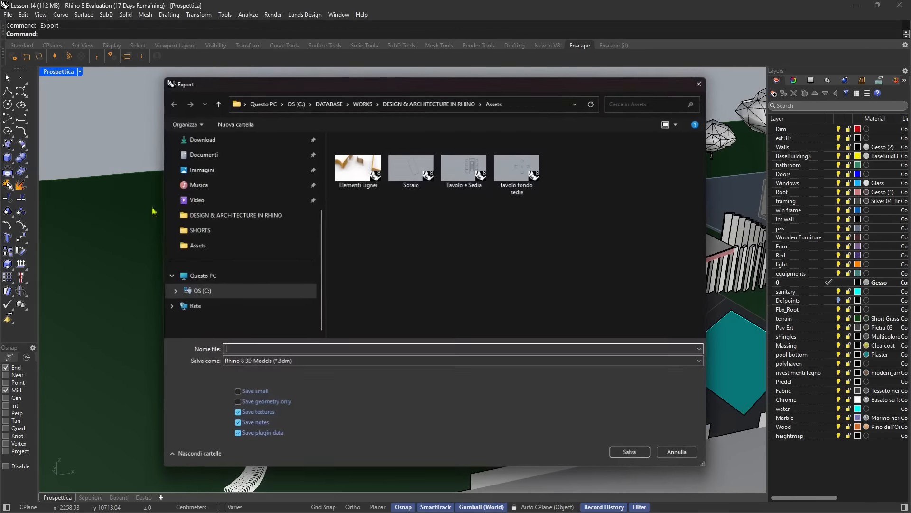
{"action": "left_click", "coordinate": [416, 190]}
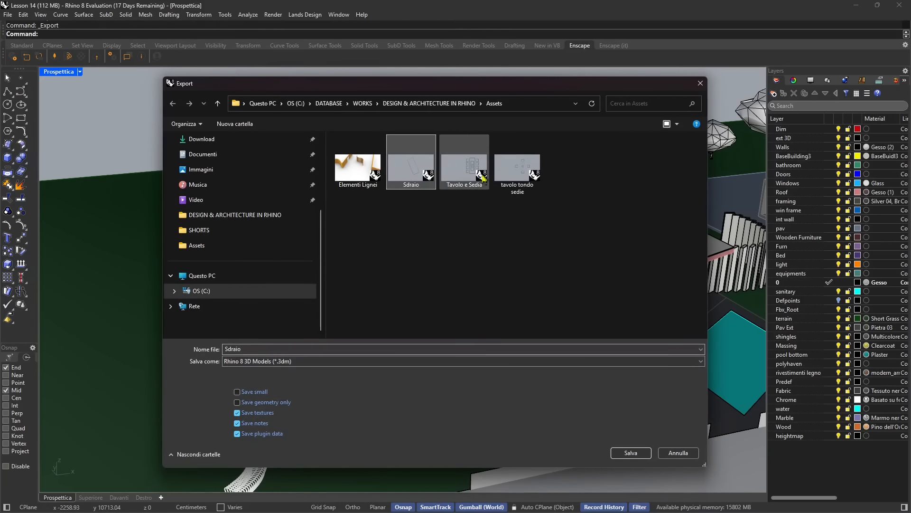
{"action": "left_click", "coordinate": [631, 453]}
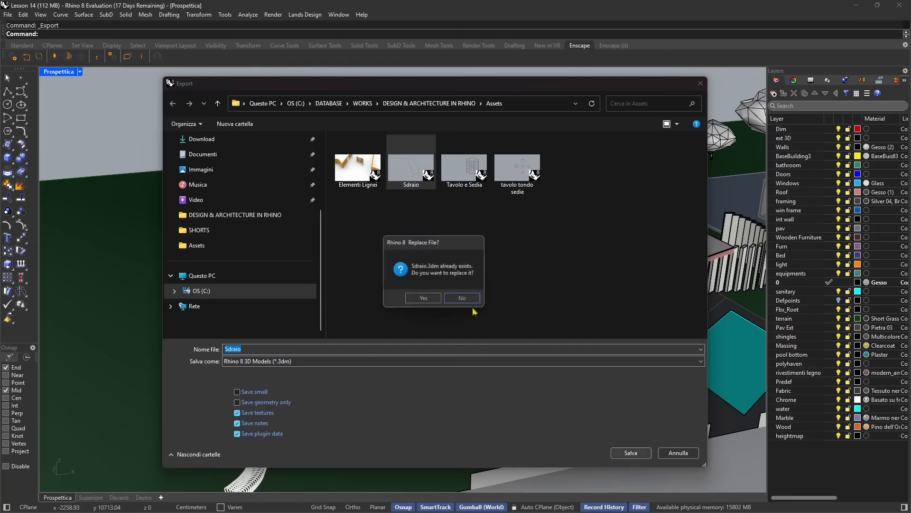
{"action": "left_click", "coordinate": [426, 302]}
{"action": "left_click", "coordinate": [209, 148]}
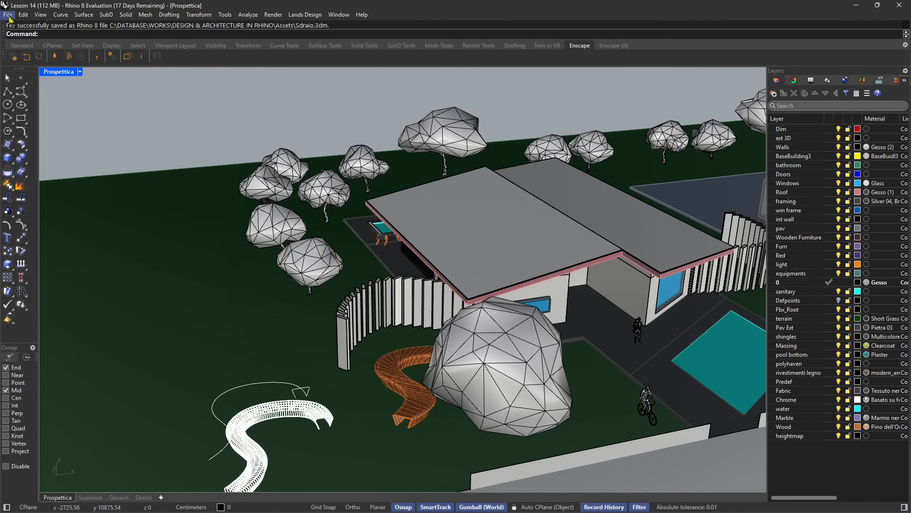
- Restore the four-viewport layout and import the Sdraio file from the Assets folder into the model
{"action": "scroll", "coordinate": [354, 177], "scroll_direction": "down", "scroll_amount": 3}
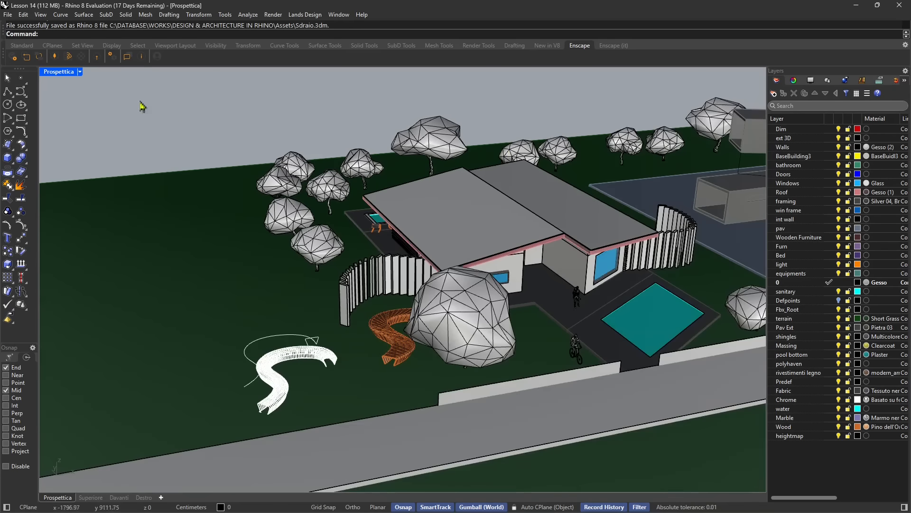
{"action": "double_click", "coordinate": [59, 71]}
{"action": "scroll", "coordinate": [313, 184], "scroll_direction": "down", "scroll_amount": 4}
{"action": "scroll", "coordinate": [203, 177], "scroll_direction": "down", "scroll_amount": 10}
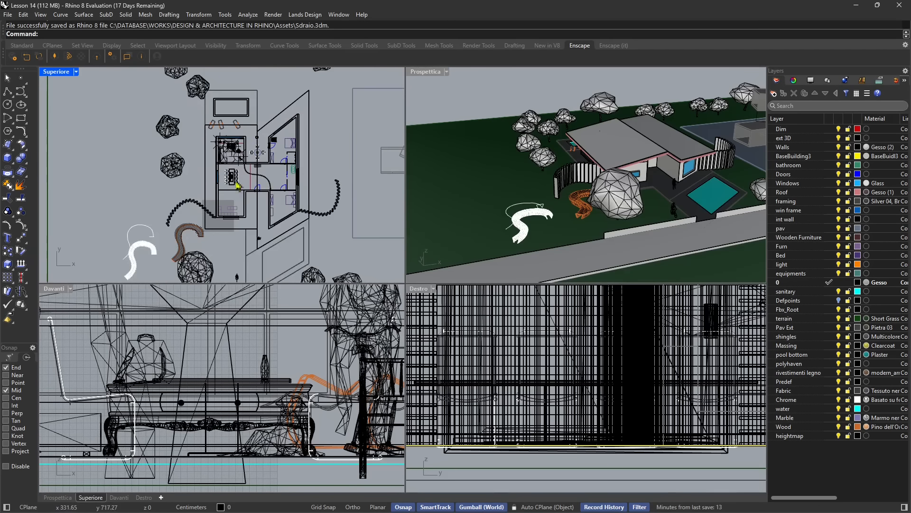
{"action": "left_click", "coordinate": [8, 16]}
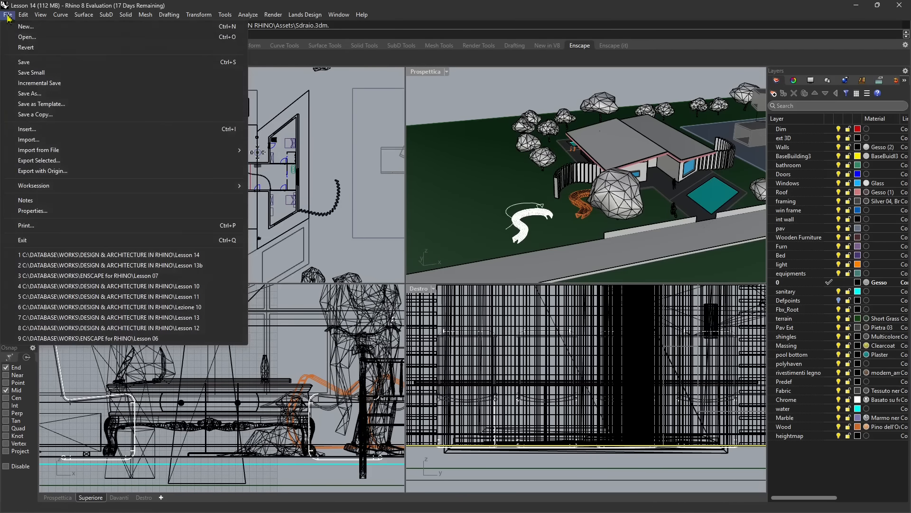
{"action": "left_click", "coordinate": [29, 139]}
{"action": "left_click", "coordinate": [363, 147]}
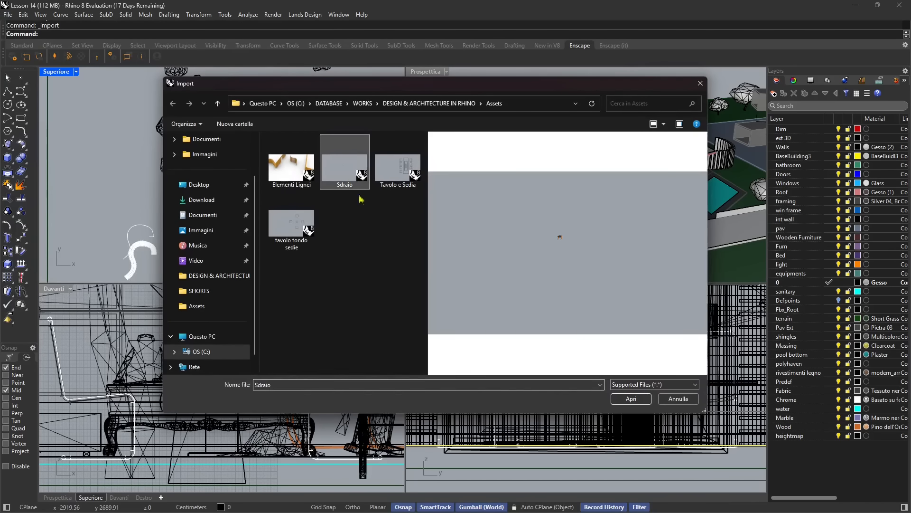
{"action": "left_click", "coordinate": [630, 398]}
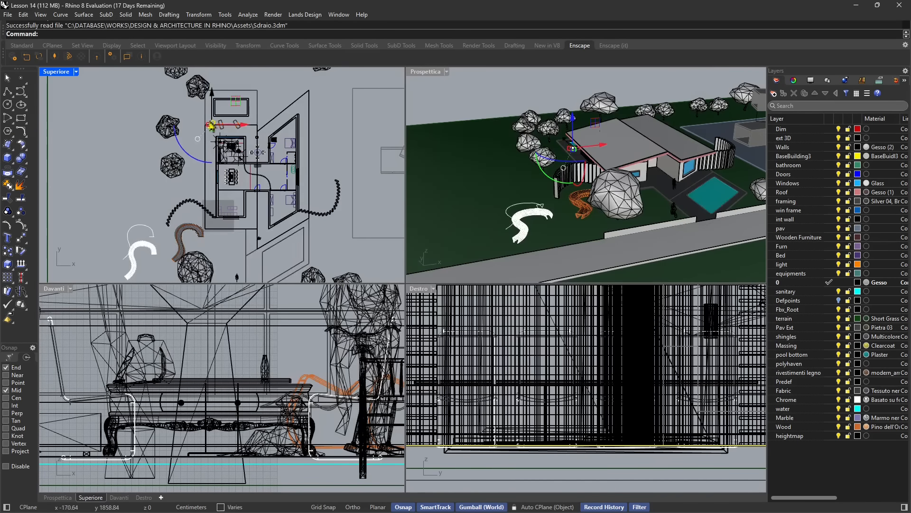
- Move the imported lounge chair in the negative X direction, beyond the end of the poolside row, in the Superiore viewport
{"action": "scroll", "coordinate": [208, 134], "scroll_direction": "up", "scroll_amount": 6}
{"action": "left_click_drag", "start_coordinate": [233, 141], "coordinate": [163, 141]}
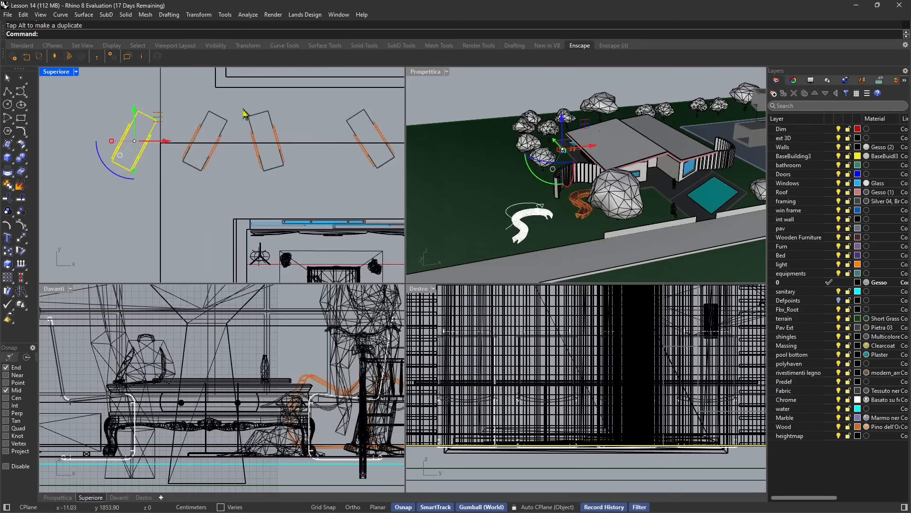
{"action": "scroll", "coordinate": [144, 140], "scroll_direction": "down", "scroll_amount": 8}
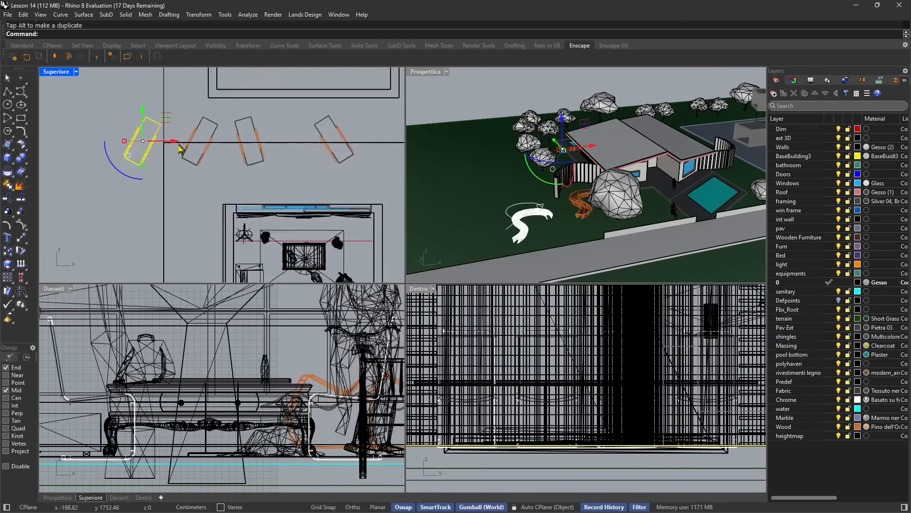
{"action": "scroll", "coordinate": [171, 141], "scroll_direction": "down", "scroll_amount": 6}
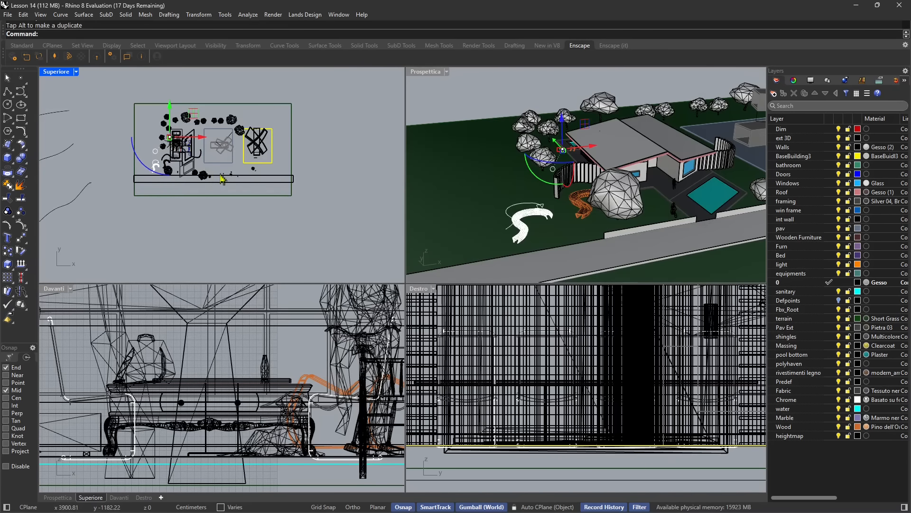
{"action": "scroll", "coordinate": [171, 140], "scroll_direction": "up", "scroll_amount": 6}
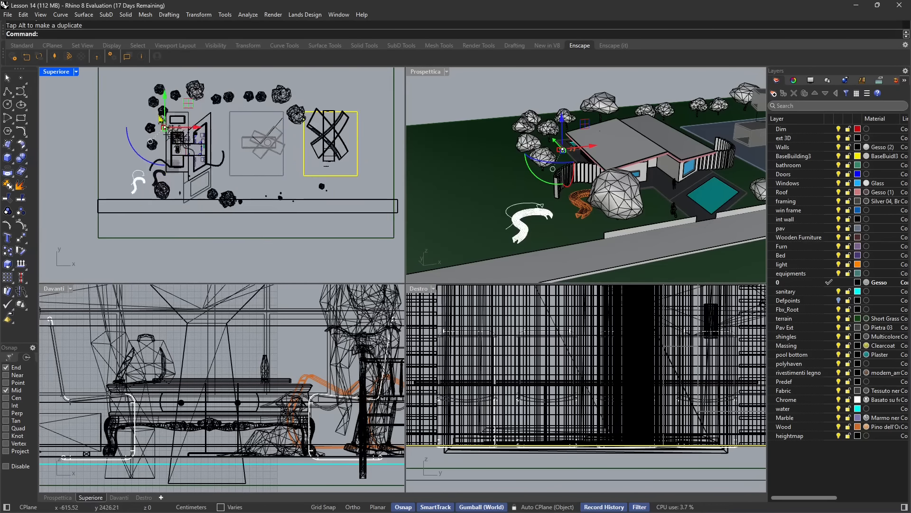
{"action": "scroll", "coordinate": [176, 198], "scroll_direction": "up", "scroll_amount": 3}
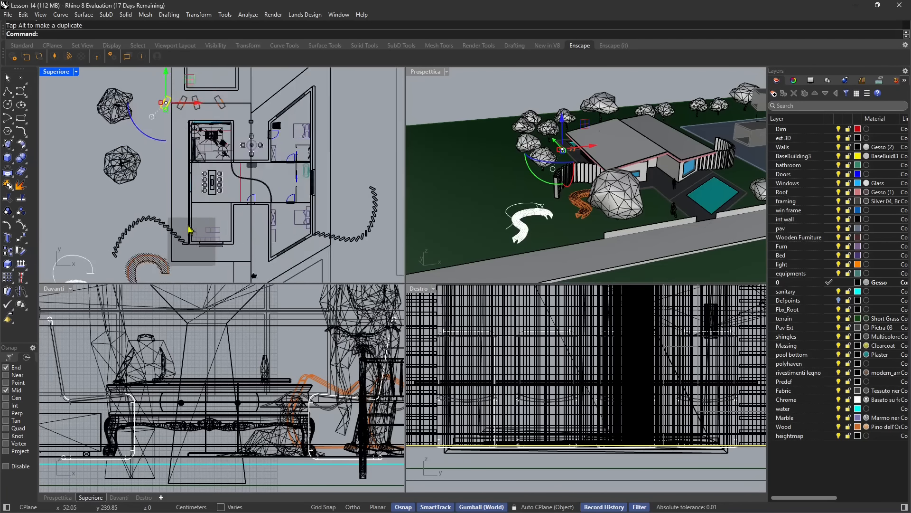
{"action": "scroll", "coordinate": [190, 257], "scroll_direction": "down", "scroll_amount": 4}
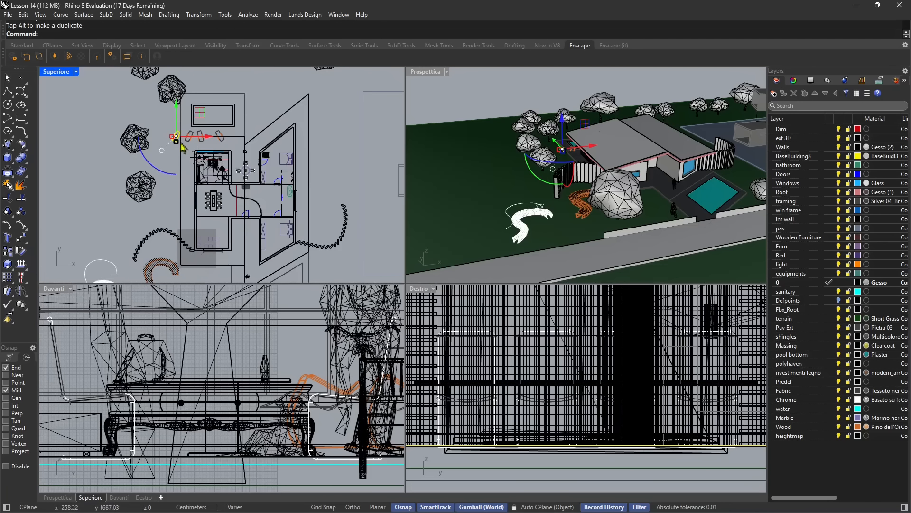
- Delete the imported lounge chair and select the round table with its four chairs for Export with Origin
{"action": "key", "text": "Delete"}
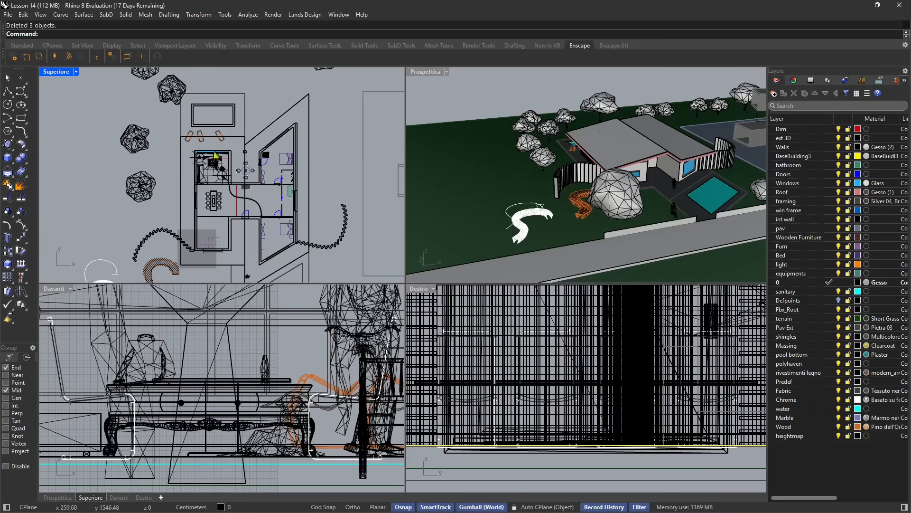
{"action": "left_click", "coordinate": [7, 15]}
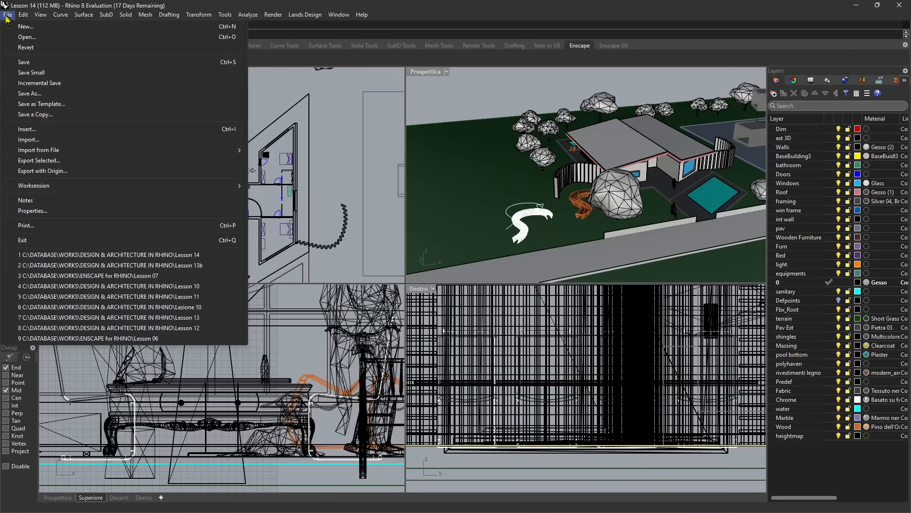
{"action": "left_click", "coordinate": [47, 172]}
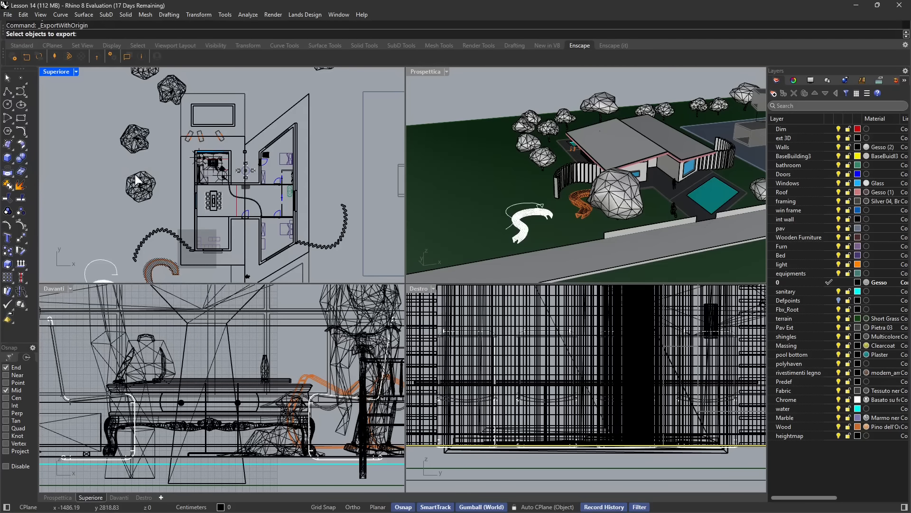
{"action": "scroll", "coordinate": [166, 150], "scroll_direction": "up", "scroll_amount": 3}
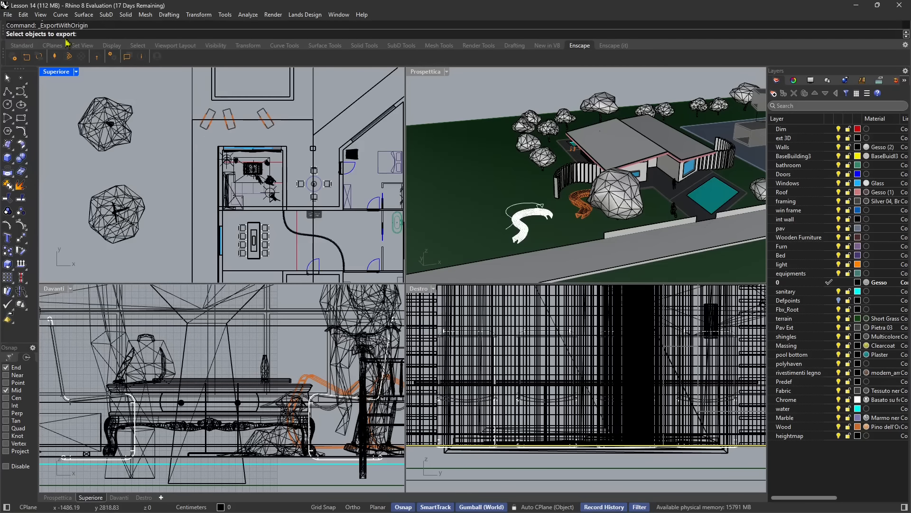
{"action": "scroll", "coordinate": [291, 172], "scroll_direction": "down", "scroll_amount": 2}
{"action": "scroll", "coordinate": [292, 173], "scroll_direction": "up", "scroll_amount": 15}
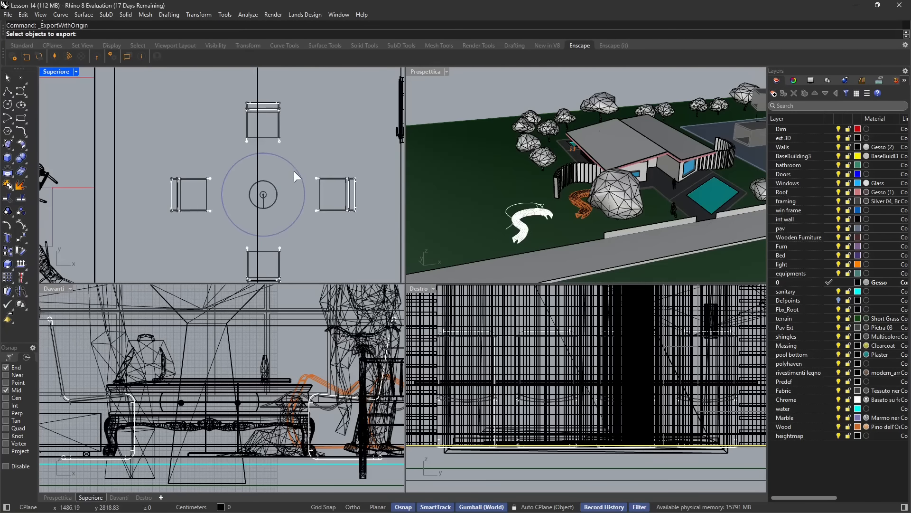
{"action": "left_click", "coordinate": [294, 170]}
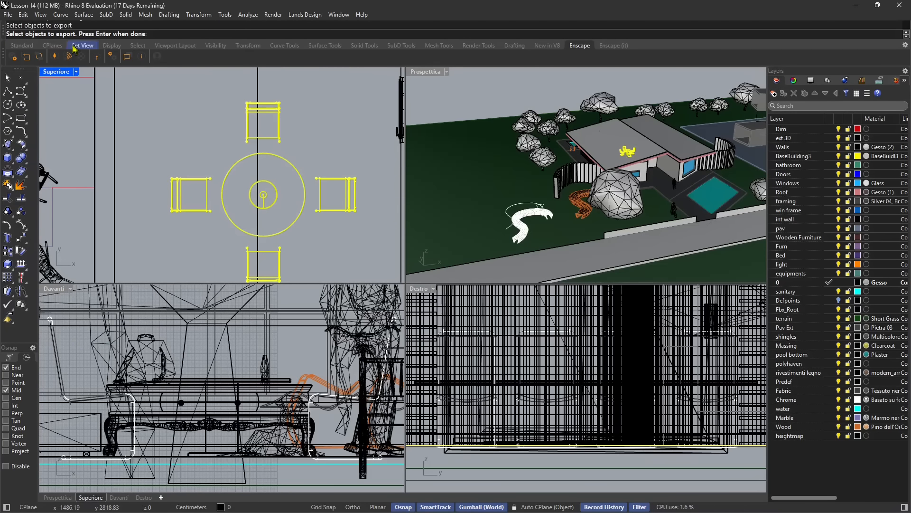
{"action": "key", "text": "Return"}
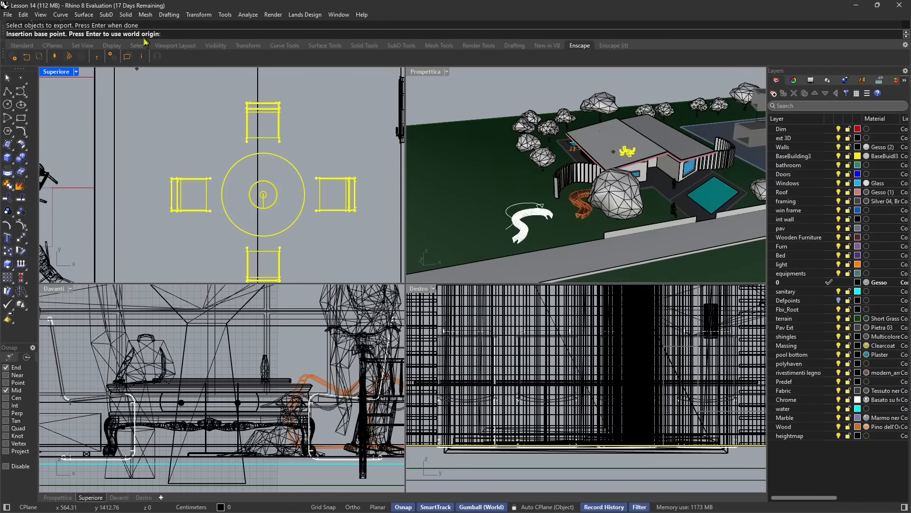
- Export the table set with its base point at the round table's centre as tavolo tondo sedie in the Assets folder, replacing the existing file
{"action": "scroll", "coordinate": [266, 206], "scroll_direction": "up", "scroll_amount": 5}
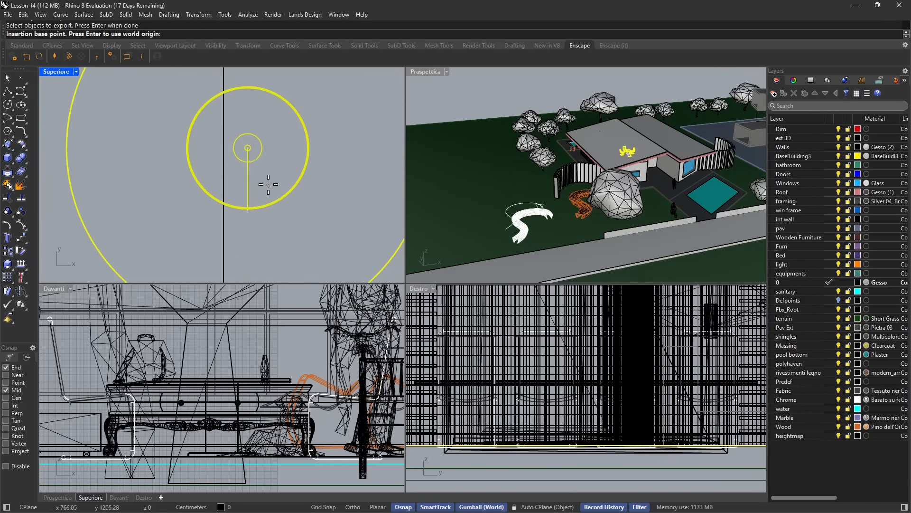
{"action": "scroll", "coordinate": [248, 148], "scroll_direction": "down", "scroll_amount": 3}
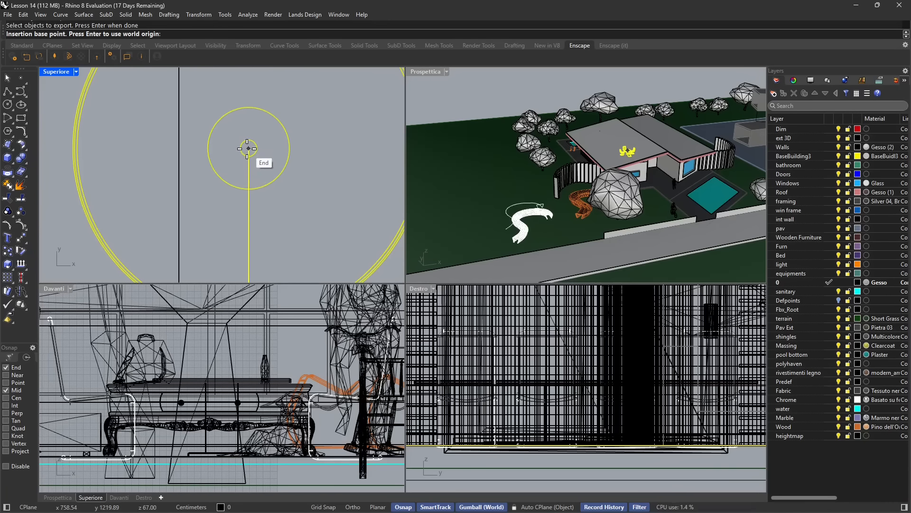
{"action": "left_click", "coordinate": [248, 148]}
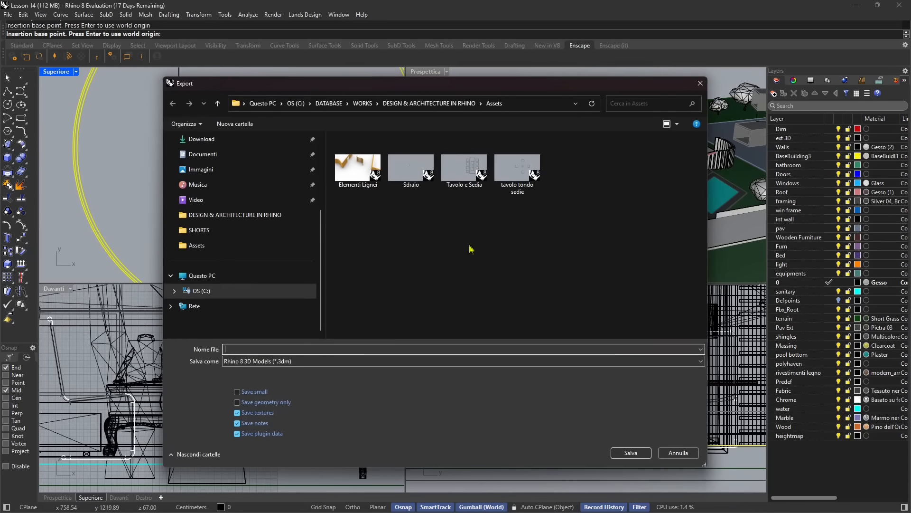
{"action": "left_click", "coordinate": [515, 176]}
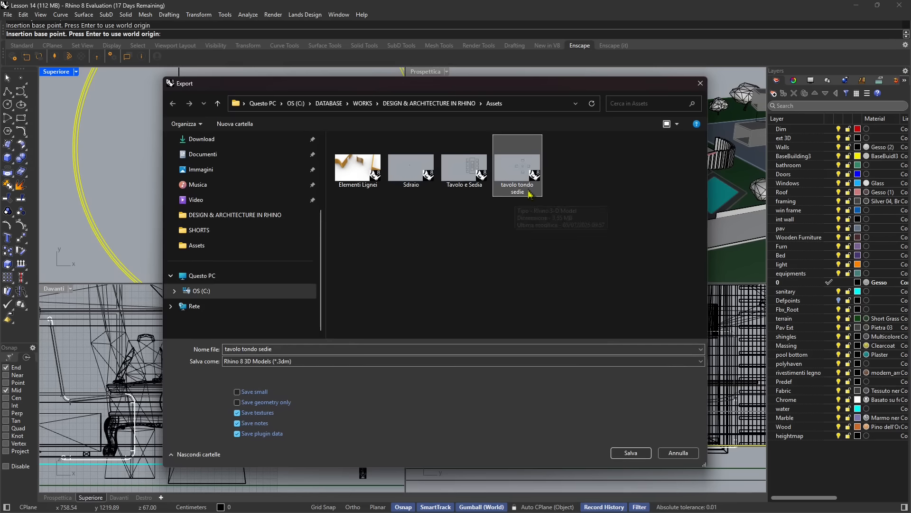
{"action": "left_click", "coordinate": [634, 453]}
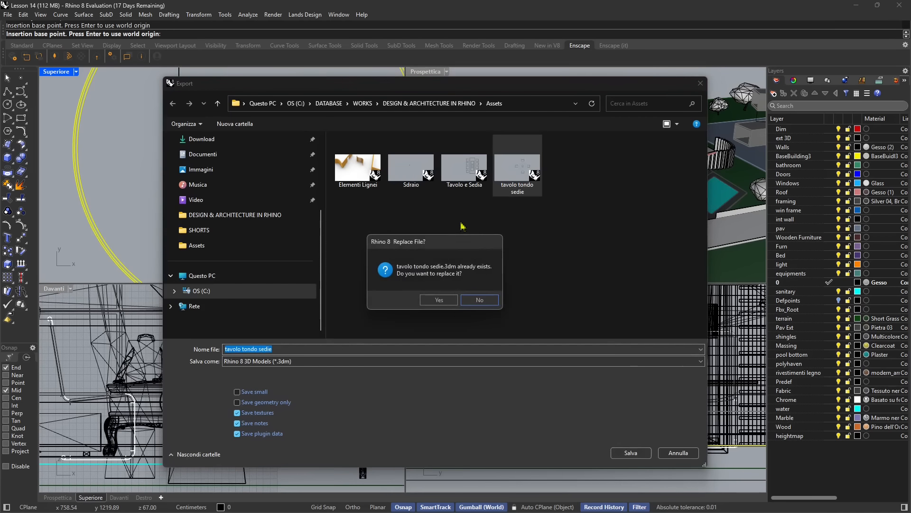
{"action": "left_click", "coordinate": [439, 300]}
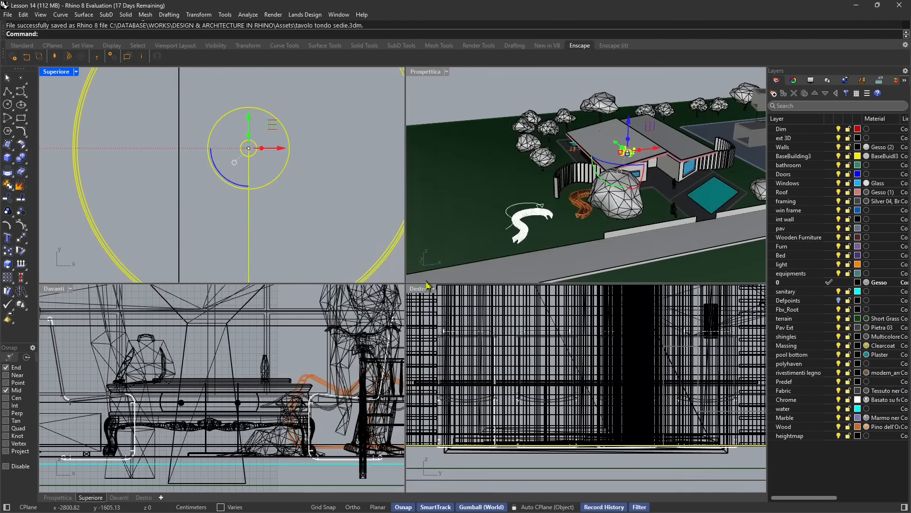
- Deselect the table set and import the tavolo tondo sedie file from the Assets folder
{"action": "scroll", "coordinate": [270, 195], "scroll_direction": "up", "scroll_amount": 3}
{"action": "scroll", "coordinate": [306, 205], "scroll_direction": "down", "scroll_amount": 10}
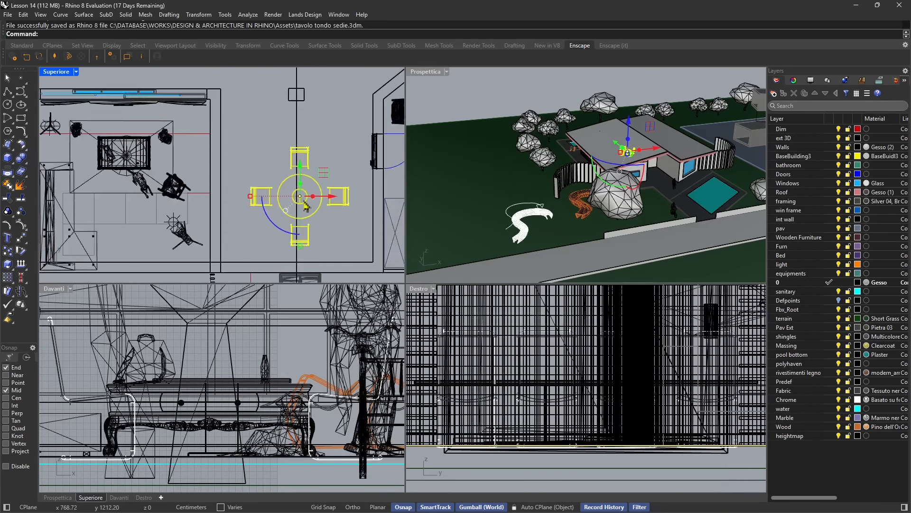
{"action": "scroll", "coordinate": [274, 162], "scroll_direction": "down", "scroll_amount": 1}
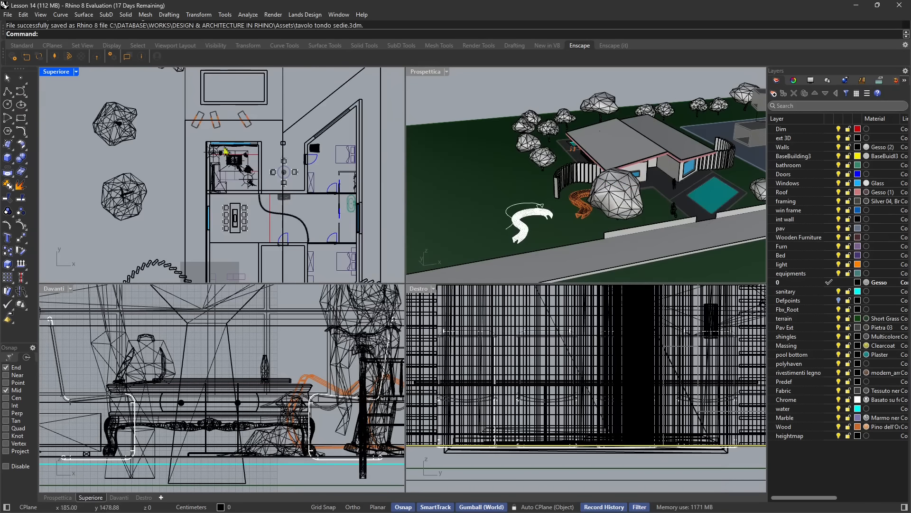
{"action": "left_click", "coordinate": [8, 14]}
{"action": "left_click", "coordinate": [28, 139]}
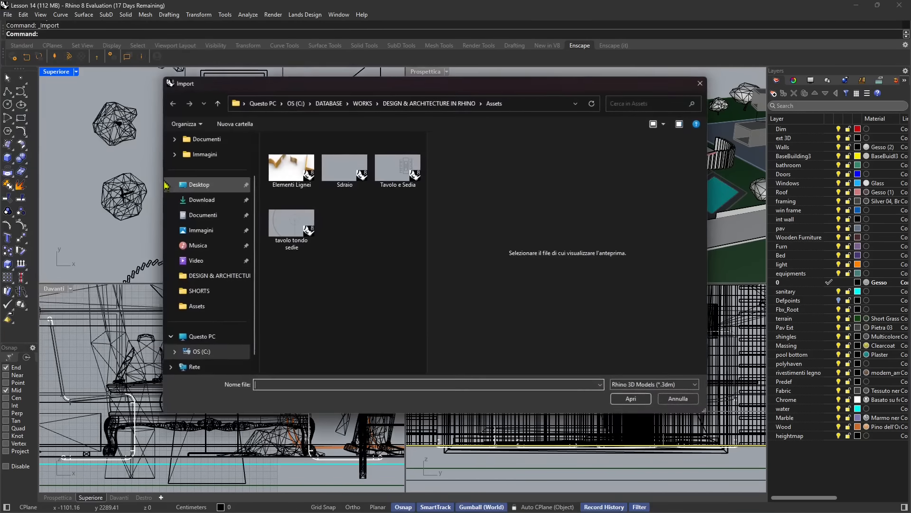
{"action": "left_click", "coordinate": [295, 225]}
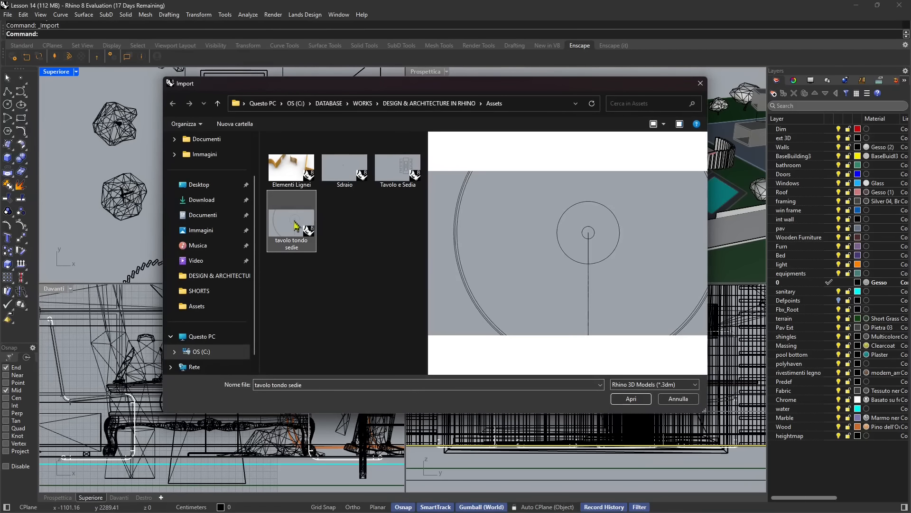
{"action": "left_click", "coordinate": [617, 397]}
{"action": "scroll", "coordinate": [234, 239], "scroll_direction": "up", "scroll_amount": 3}
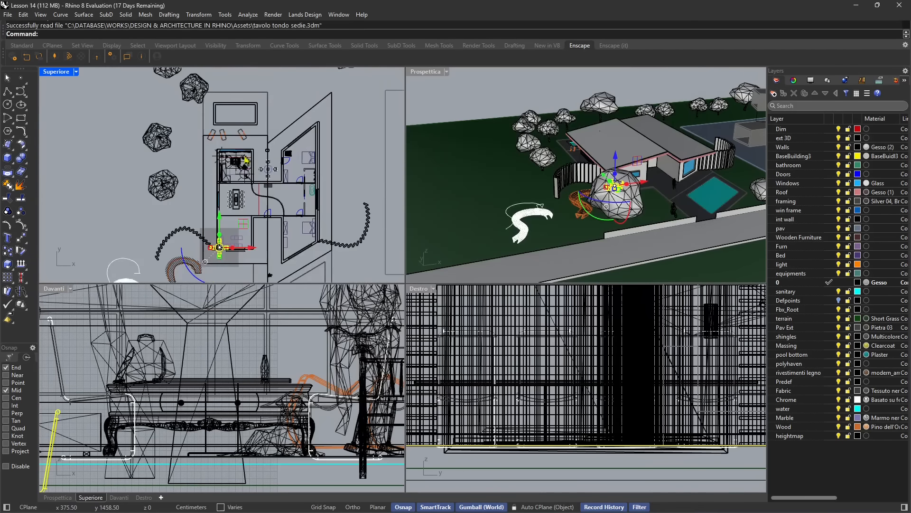
- Move the imported round table set from the origin in the positive X direction in the Superiore viewport, and delete it
{"action": "scroll", "coordinate": [230, 214], "scroll_direction": "up", "scroll_amount": 8}
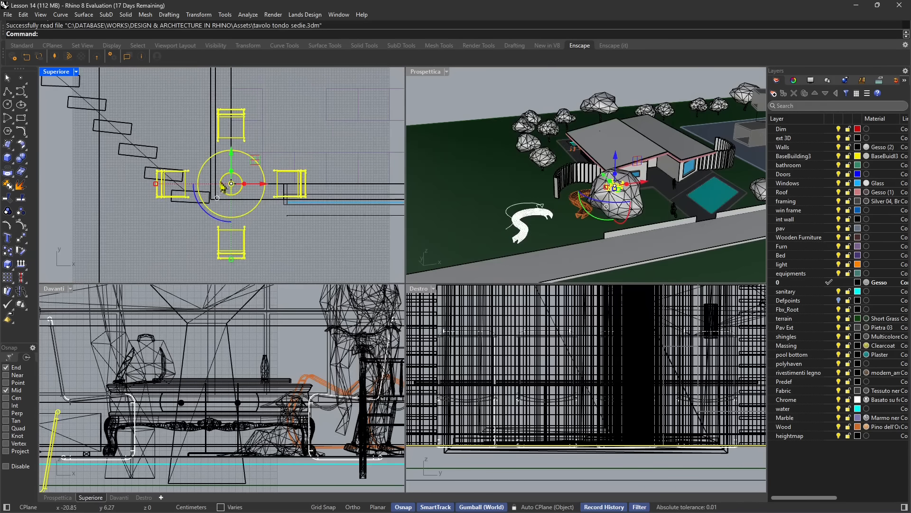
{"action": "scroll", "coordinate": [207, 207], "scroll_direction": "down", "scroll_amount": 2}
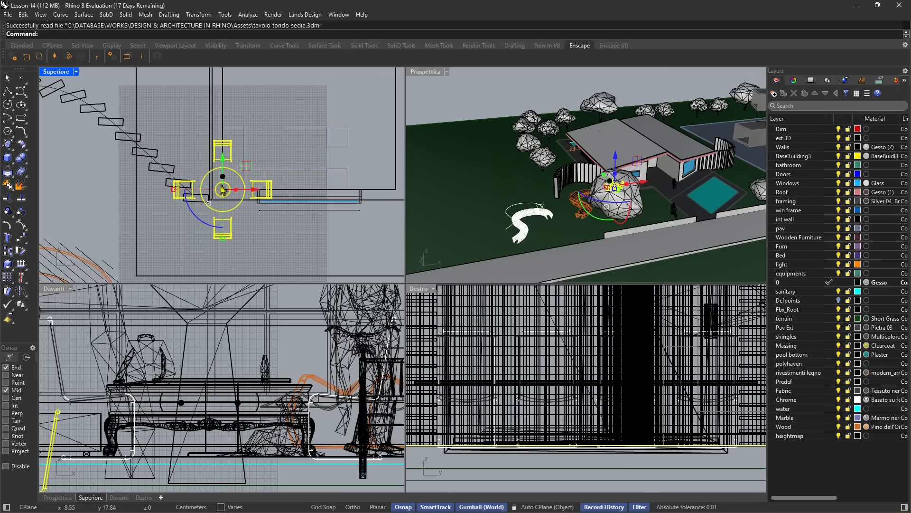
{"action": "scroll", "coordinate": [218, 204], "scroll_direction": "down", "scroll_amount": 5}
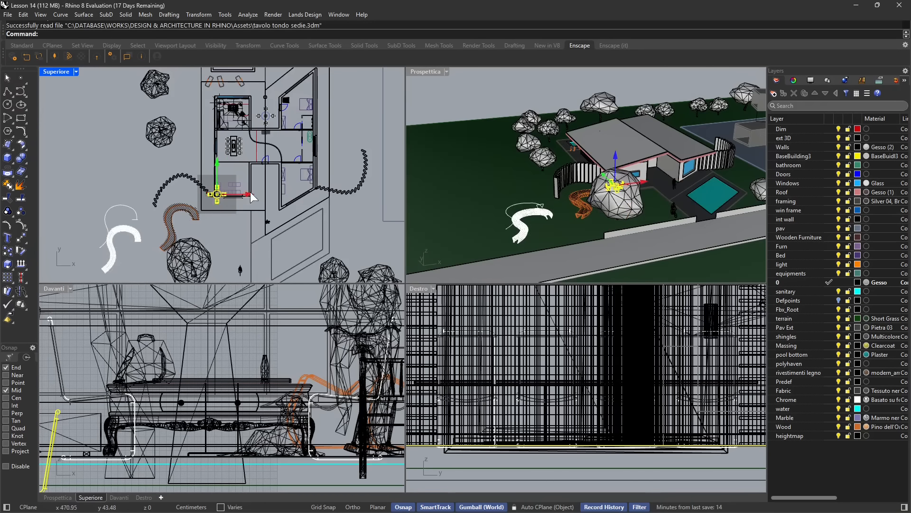
{"action": "left_click_drag", "start_coordinate": [244, 197], "coordinate": [297, 198]}
{"action": "scroll", "coordinate": [258, 228], "scroll_direction": "down", "scroll_amount": 4}
{"action": "scroll", "coordinate": [277, 195], "scroll_direction": "up", "scroll_amount": 4}
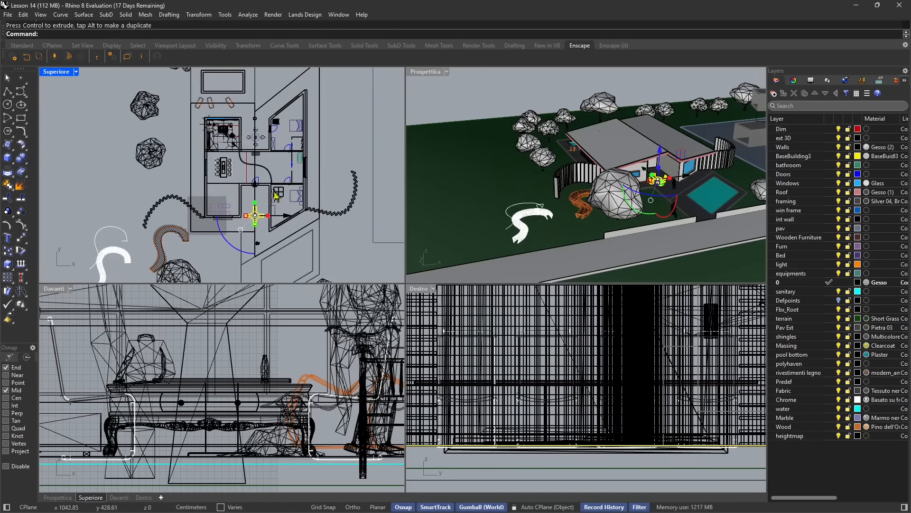
{"action": "key", "text": "Delete"}
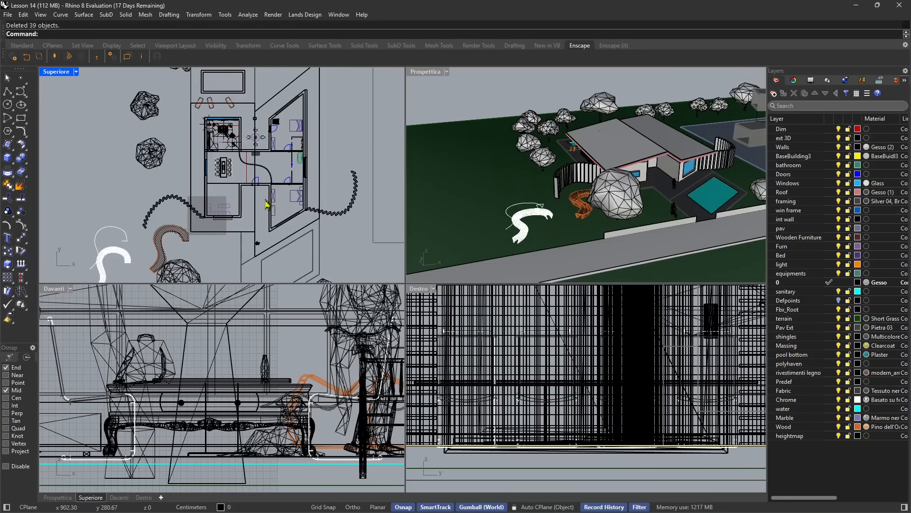
- Set the Insert command to Individual Objects and browse the Assets folder for the file to insert
{"action": "left_click", "coordinate": [8, 15]}
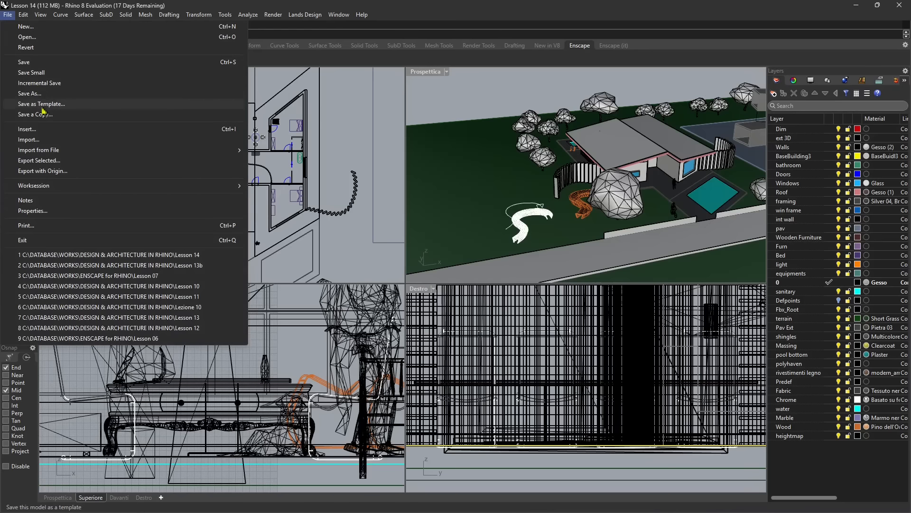
{"action": "left_click", "coordinate": [37, 133]}
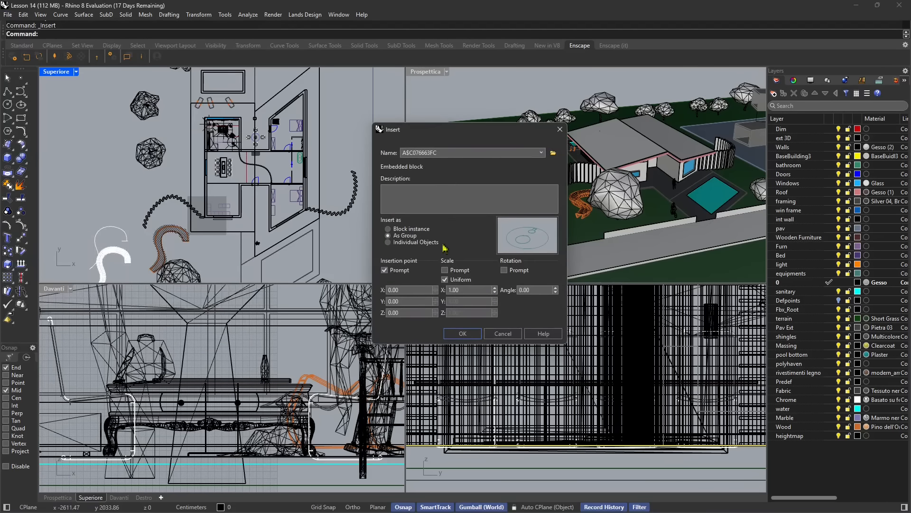
{"action": "left_click_drag", "start_coordinate": [436, 136], "coordinate": [422, 123]}
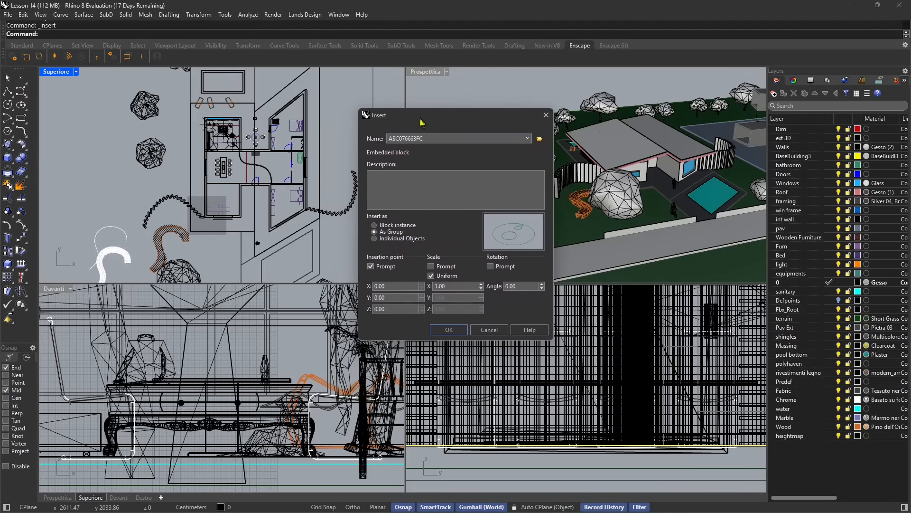
{"action": "left_click", "coordinate": [398, 226]}
{"action": "left_click", "coordinate": [407, 140]}
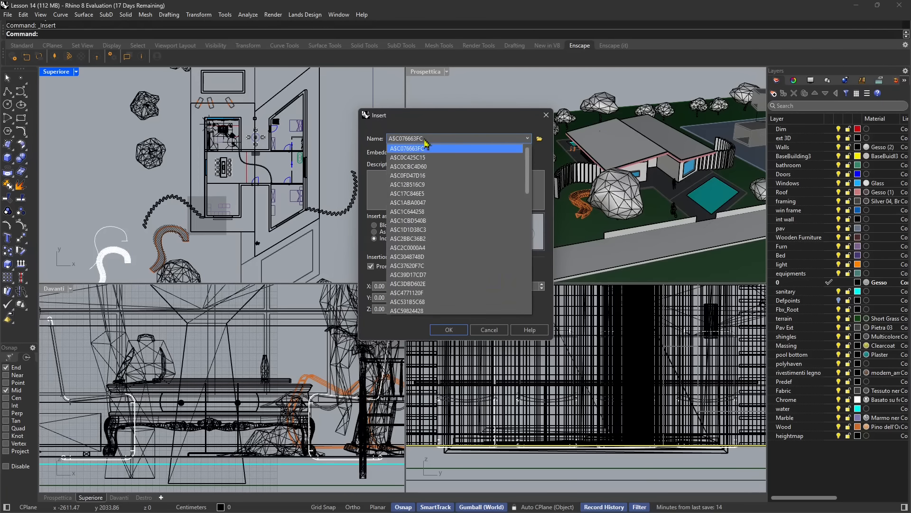
{"action": "left_click", "coordinate": [425, 141]}
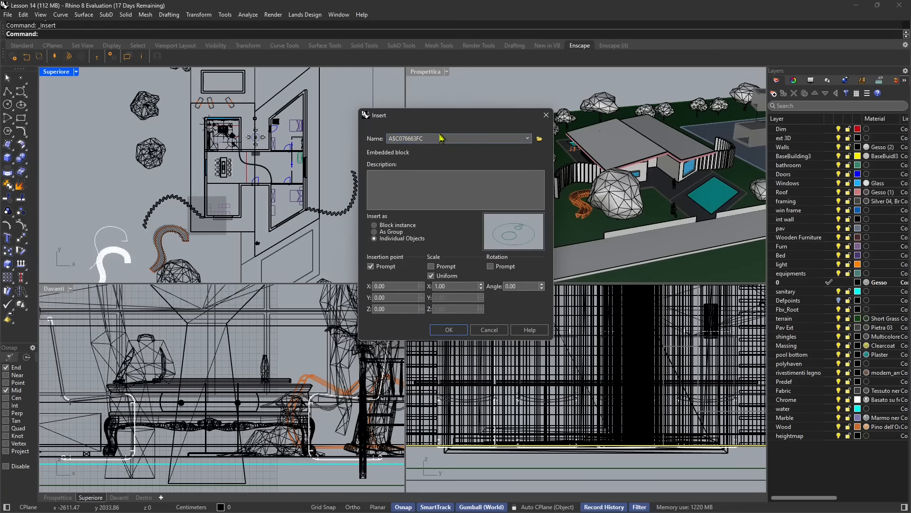
{"action": "left_click", "coordinate": [539, 139]}
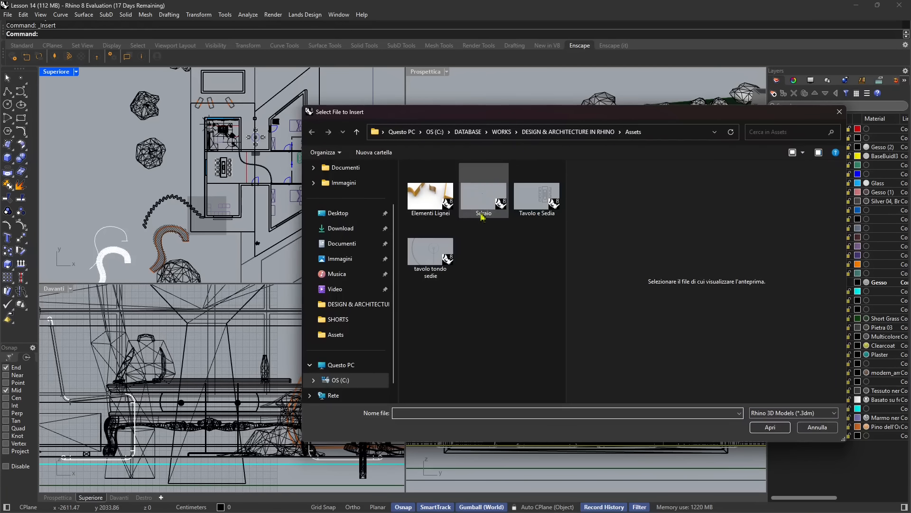